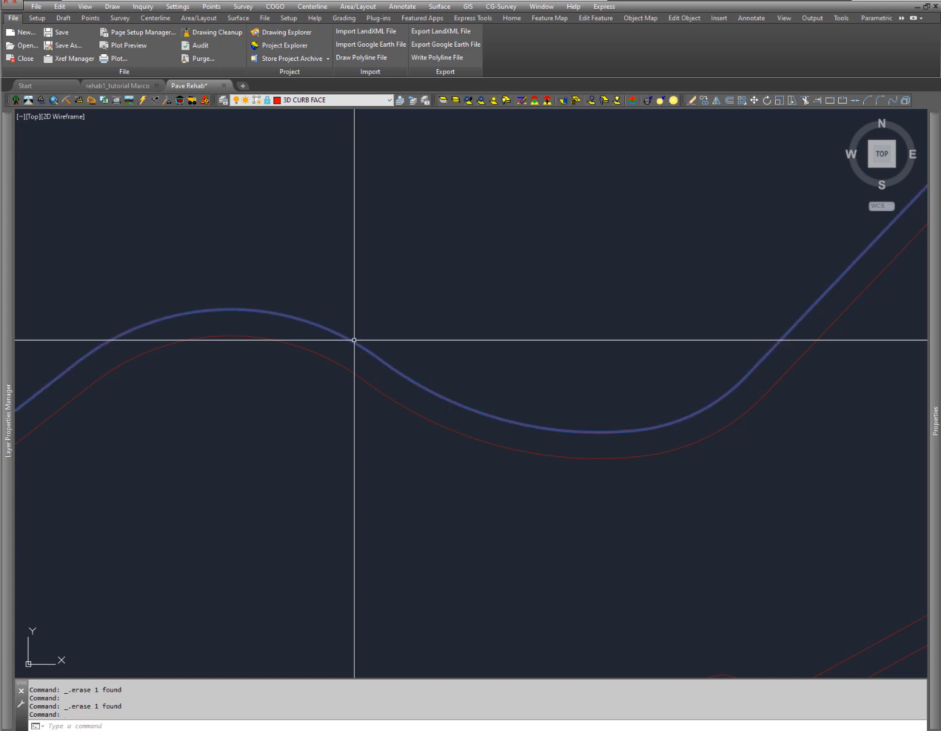
# Try a Best Fit Centerline on the upper curb polyline with Create Tangents Only off, snap tolerance .25 and 7 minimum points for arc
pyautogui.moveTo(330, 350); pyautogui.dragTo(508, 325, button='middle')
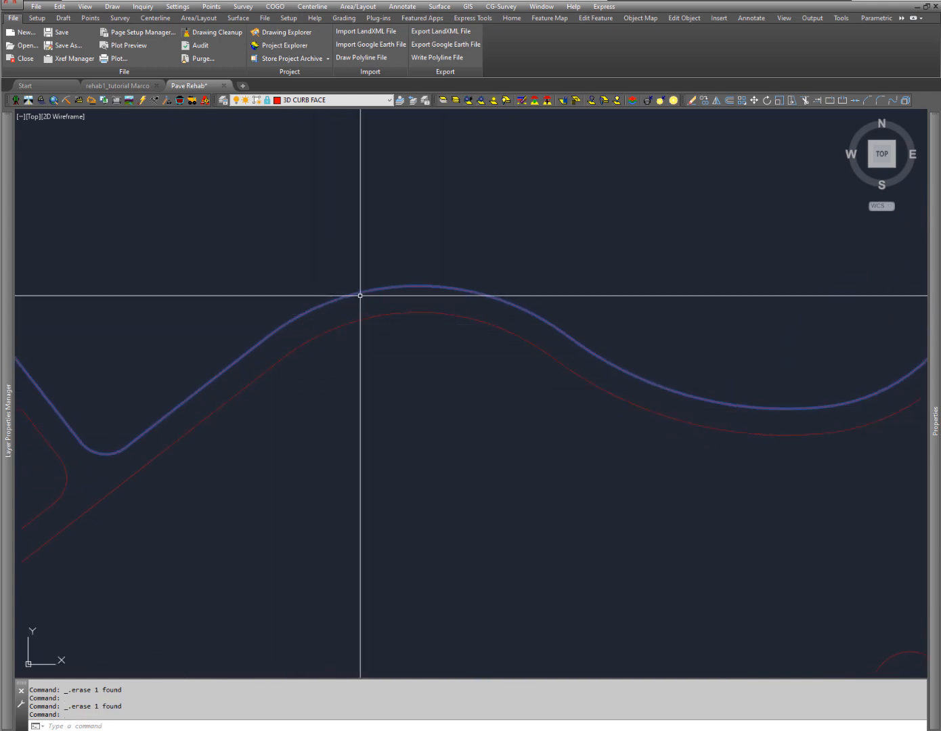
pyautogui.moveTo(462, 317); pyautogui.dragTo(314, 340, button='middle')
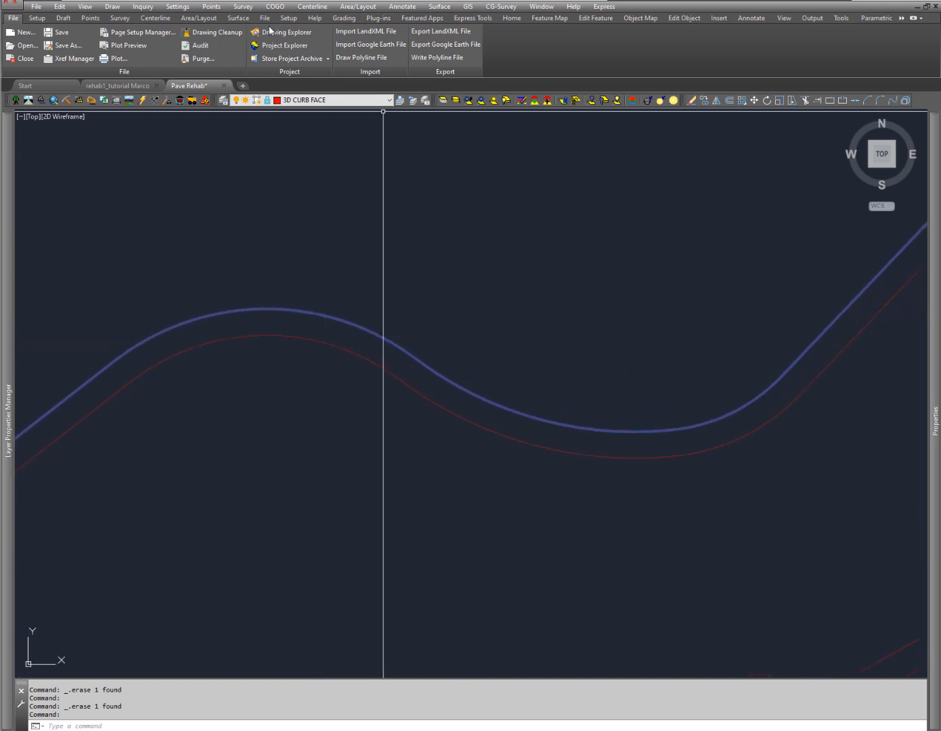
pyautogui.click(274, 7)
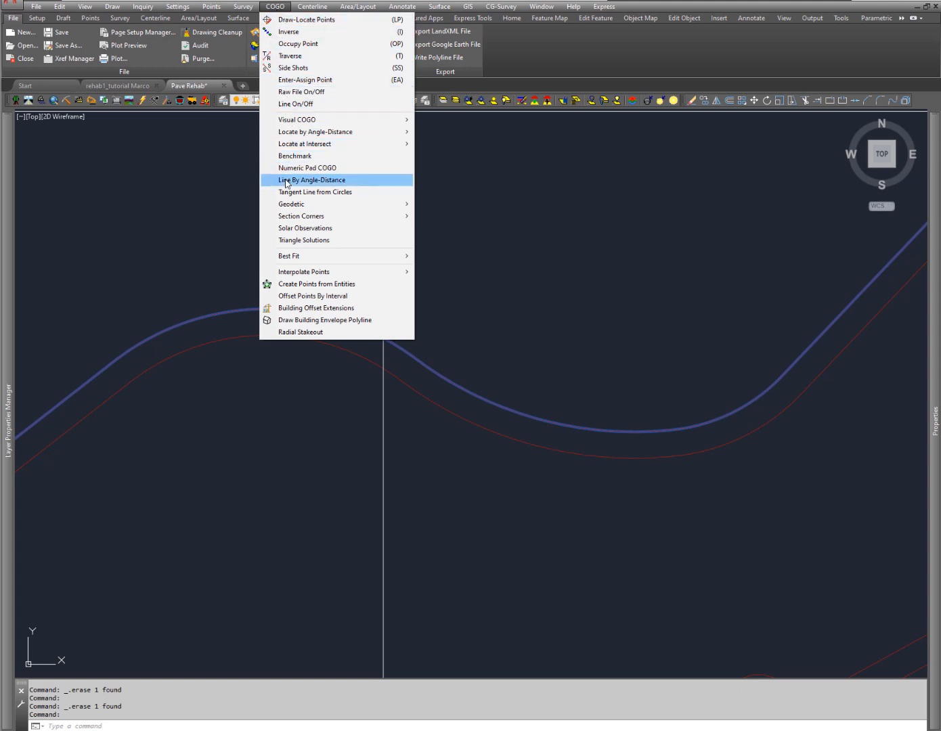
pyautogui.moveTo(346, 258)
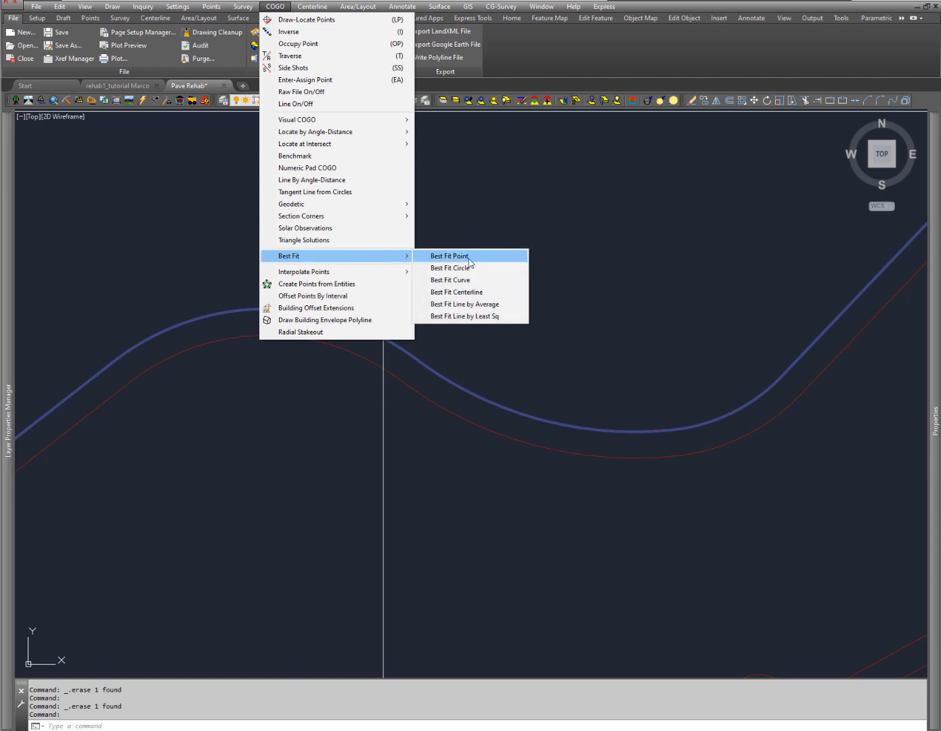
pyautogui.click(458, 292)
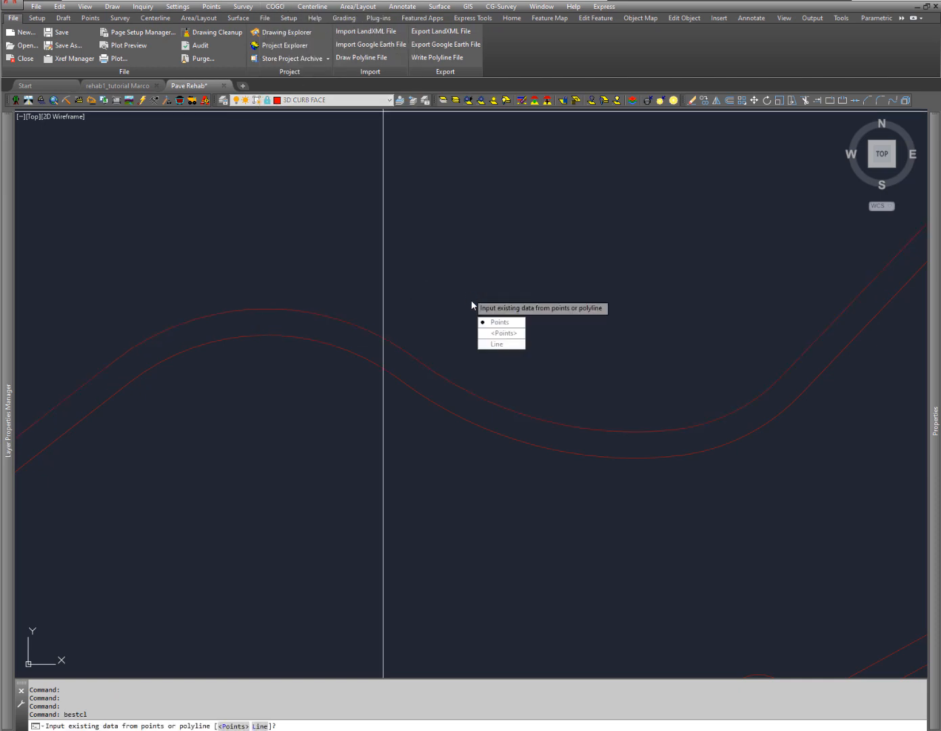
pyautogui.click(501, 345)
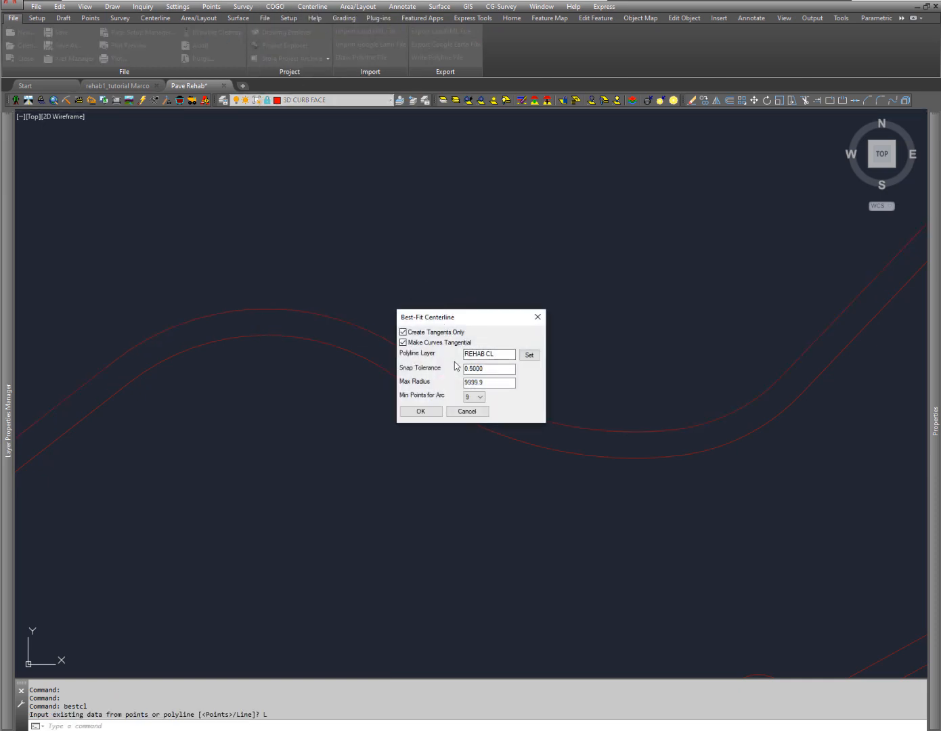
pyautogui.click(403, 333)
pyautogui.doubleClick(490, 369)
pyautogui.press('BackSpace')
pyautogui.write('.25')
pyautogui.click(481, 398)
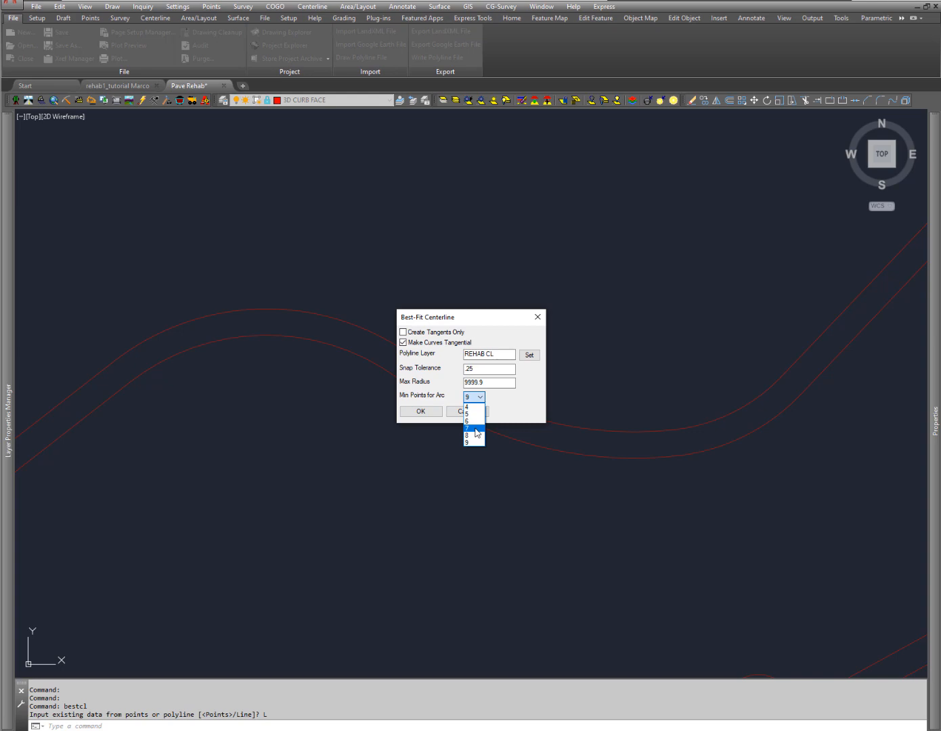
pyautogui.click(475, 428)
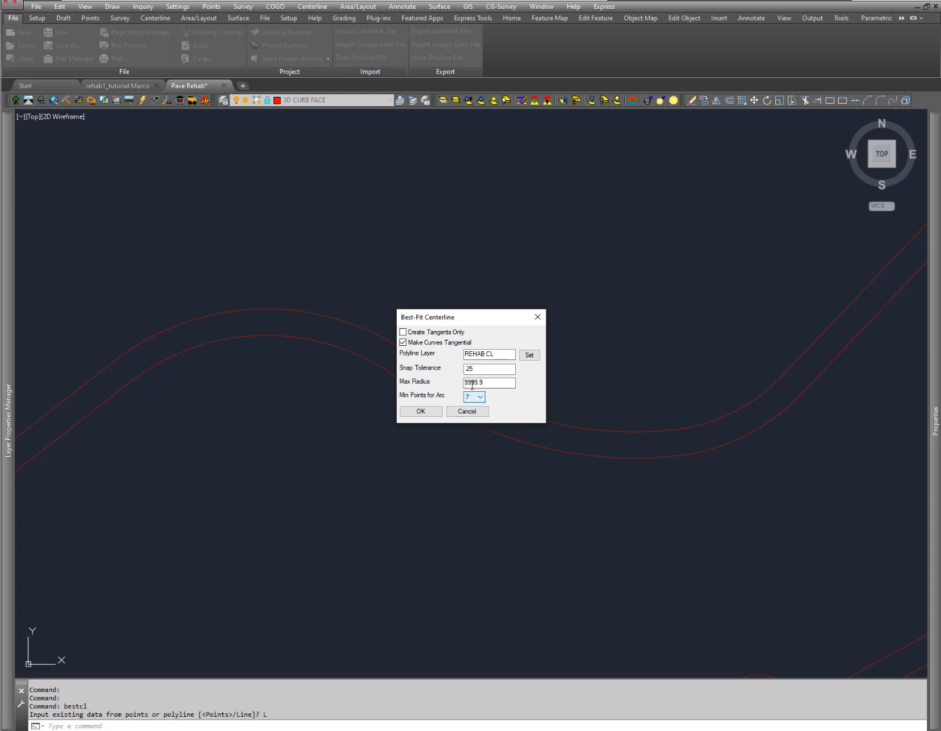
pyautogui.click(420, 412)
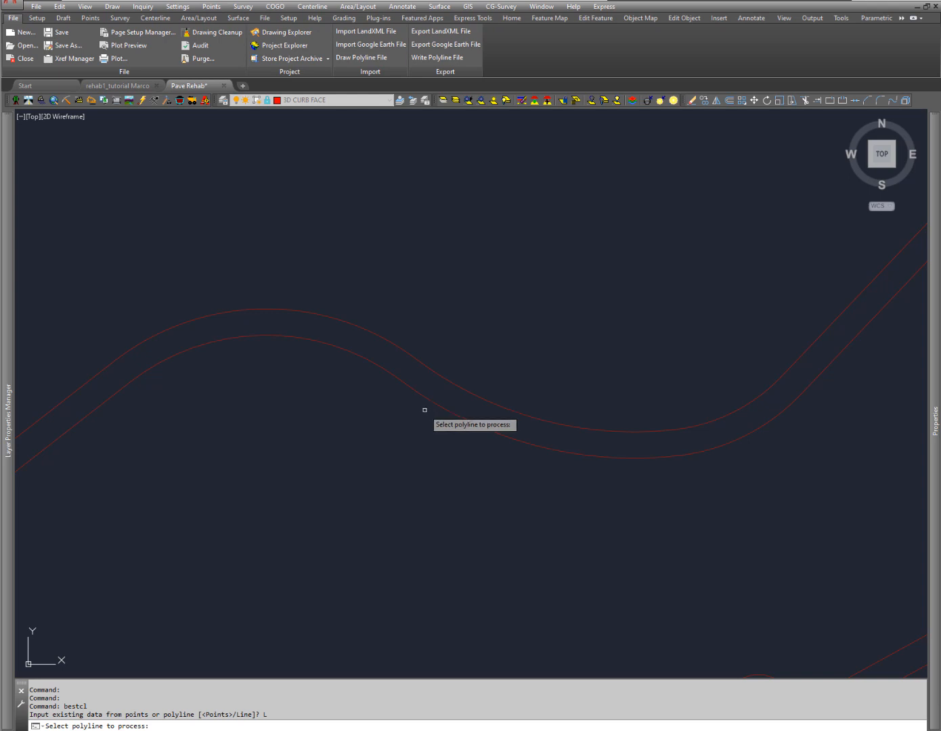
pyautogui.click(444, 378)
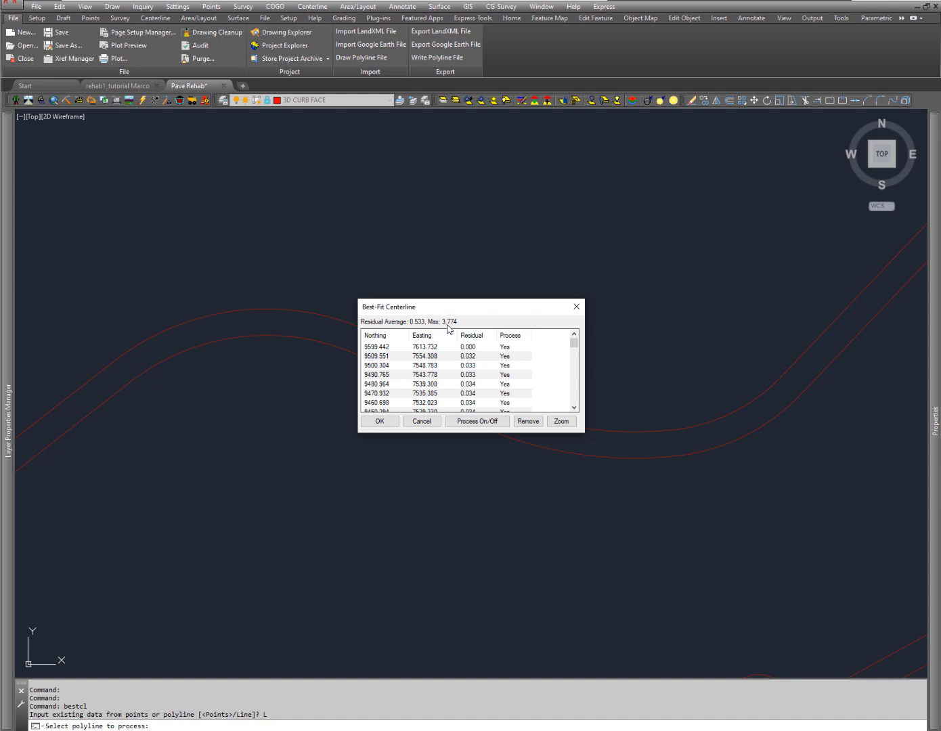
pyautogui.click(423, 422)
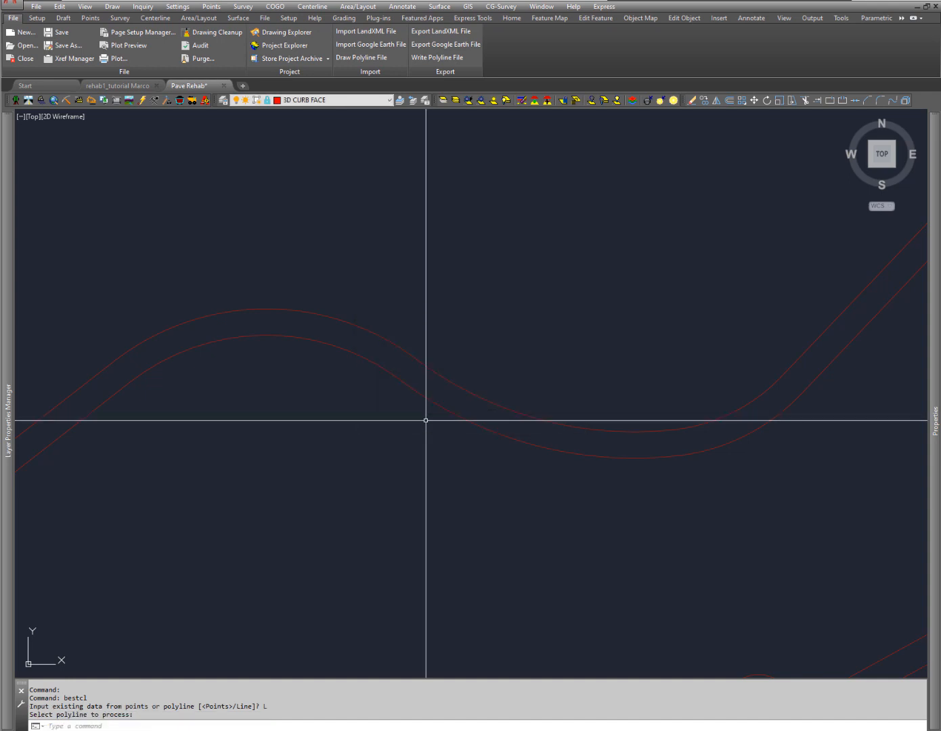
# Try the Best Fit Centerline on the same curb polyline with a snap tolerance of .05
pyautogui.press('Return')
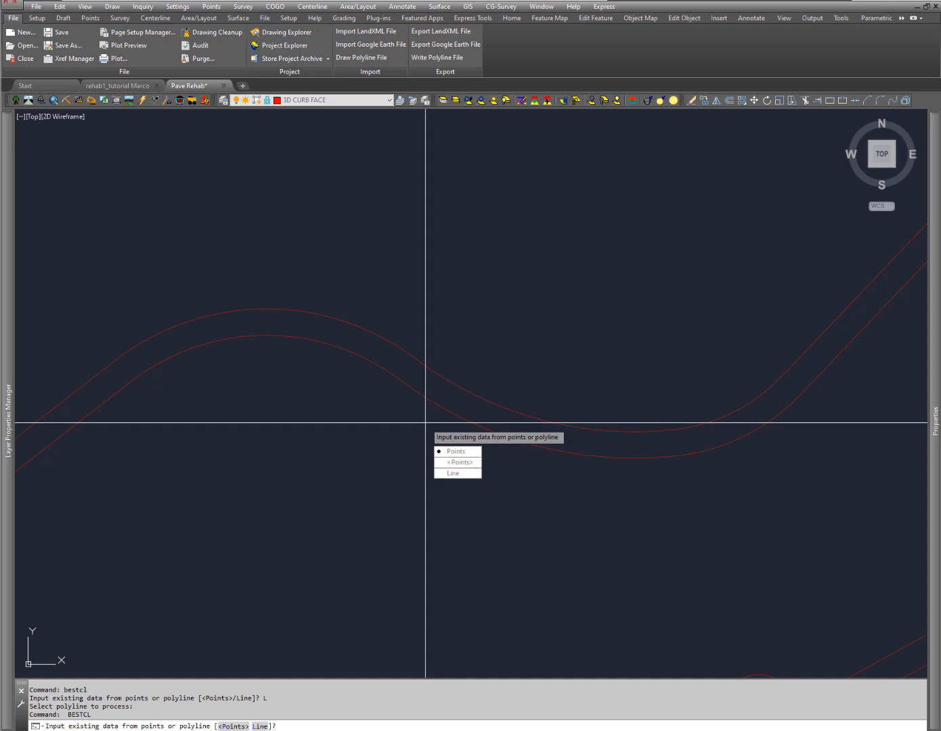
pyautogui.click(450, 474)
pyautogui.doubleClick(500, 368)
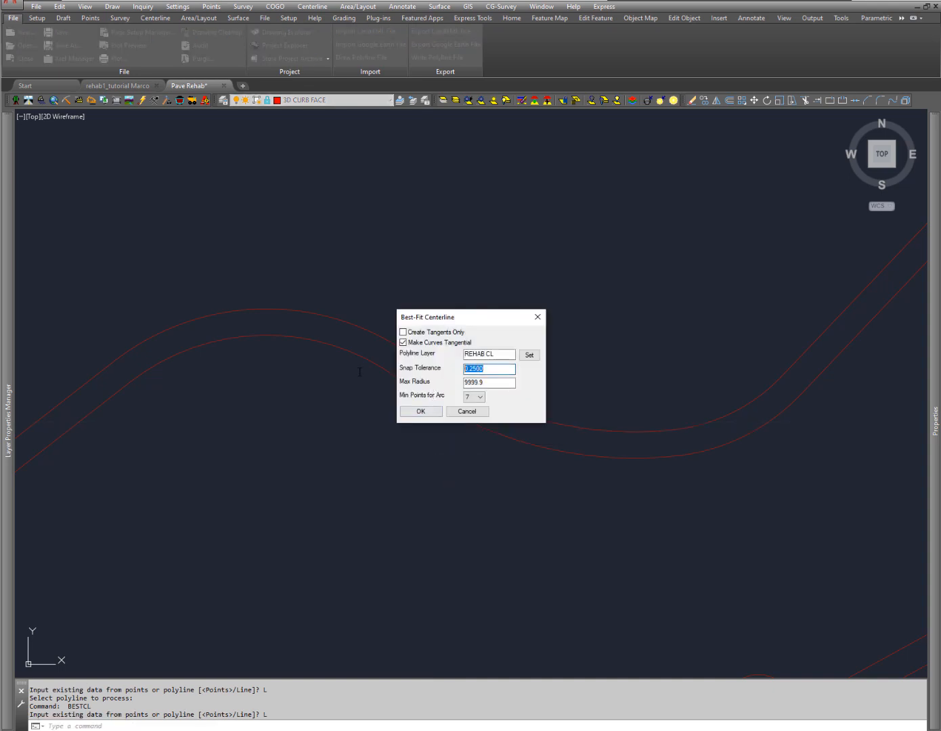
pyautogui.write('.05')
pyautogui.click(421, 410)
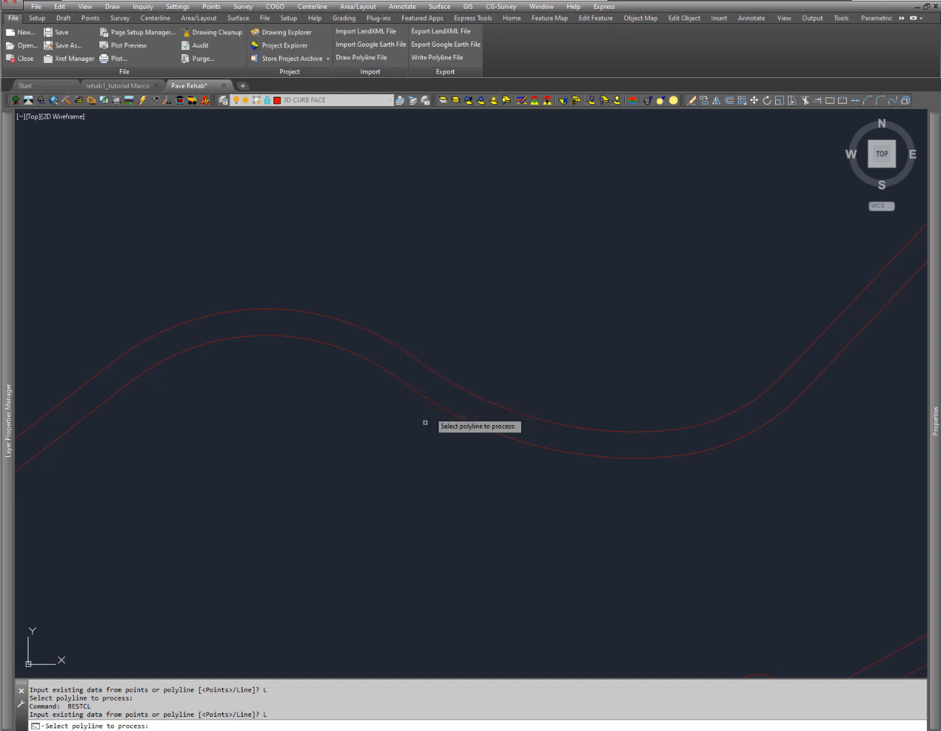
pyautogui.click(435, 371)
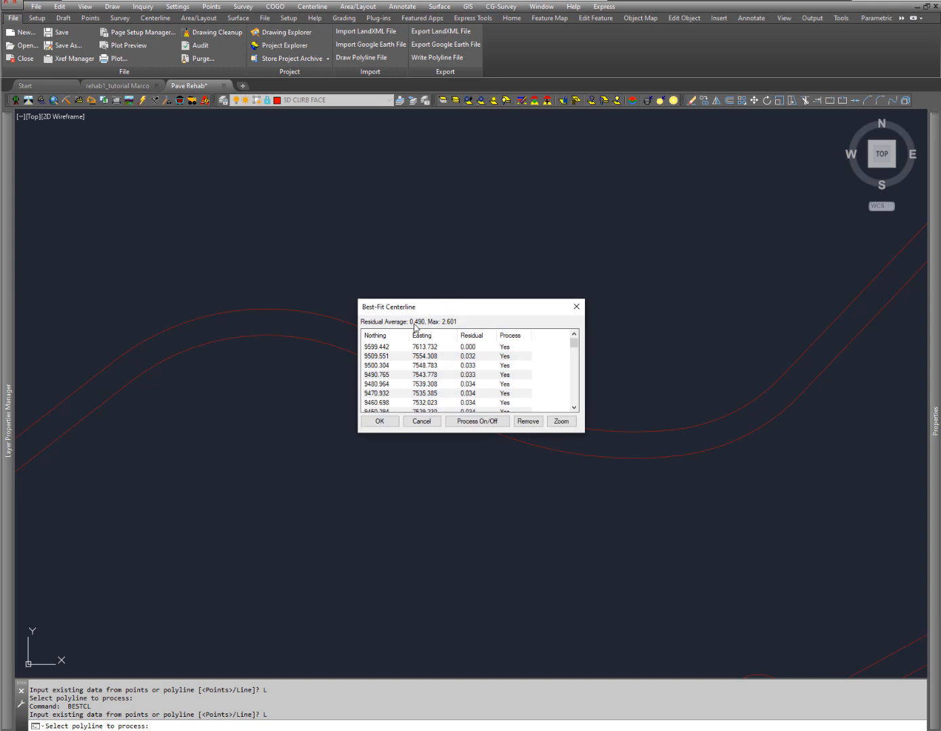
pyautogui.click(422, 421)
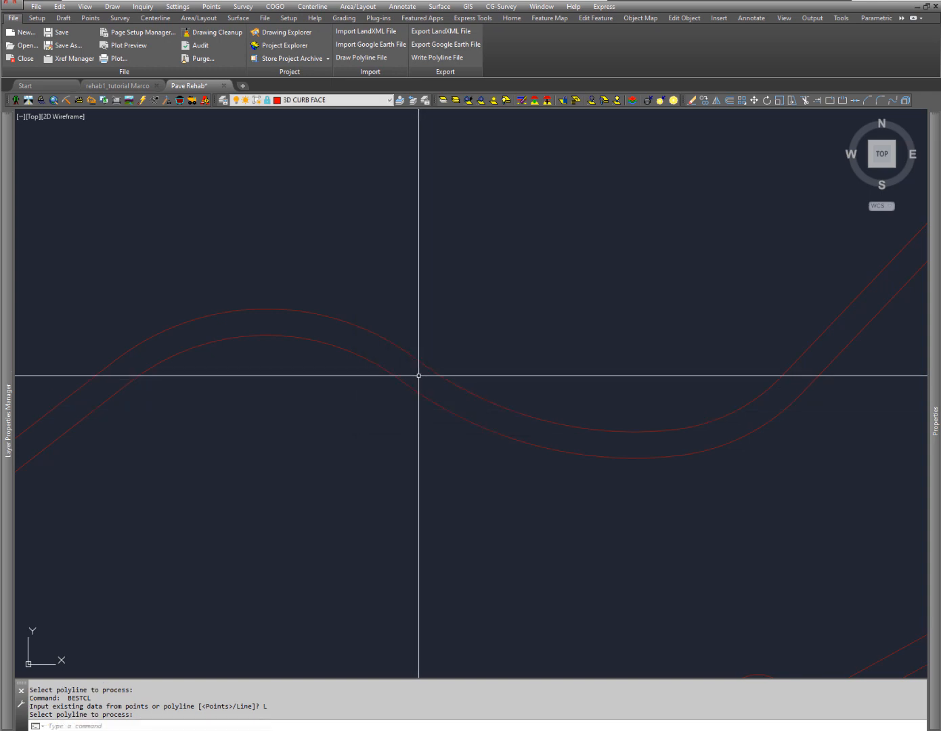
# Run Best Fit Centerline on the upper curb polyline with snap tolerance .01 and 9 minimum points for arc
pyautogui.press('Return')
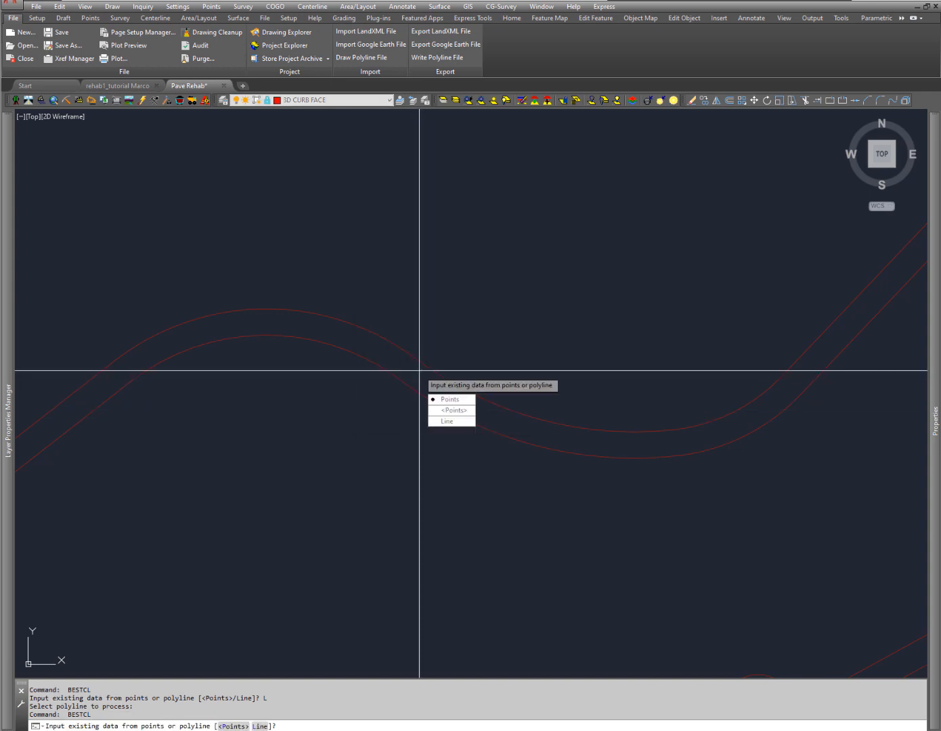
pyautogui.click(438, 421)
pyautogui.moveTo(489, 371); pyautogui.dragTo(334, 373)
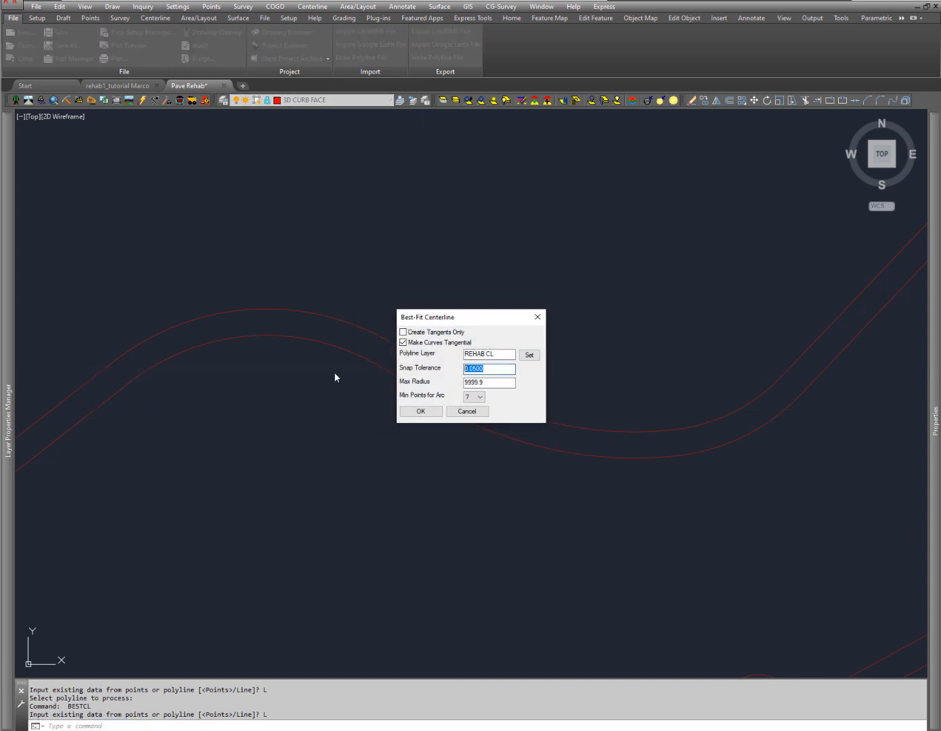
pyautogui.write('.01')
pyautogui.click(482, 399)
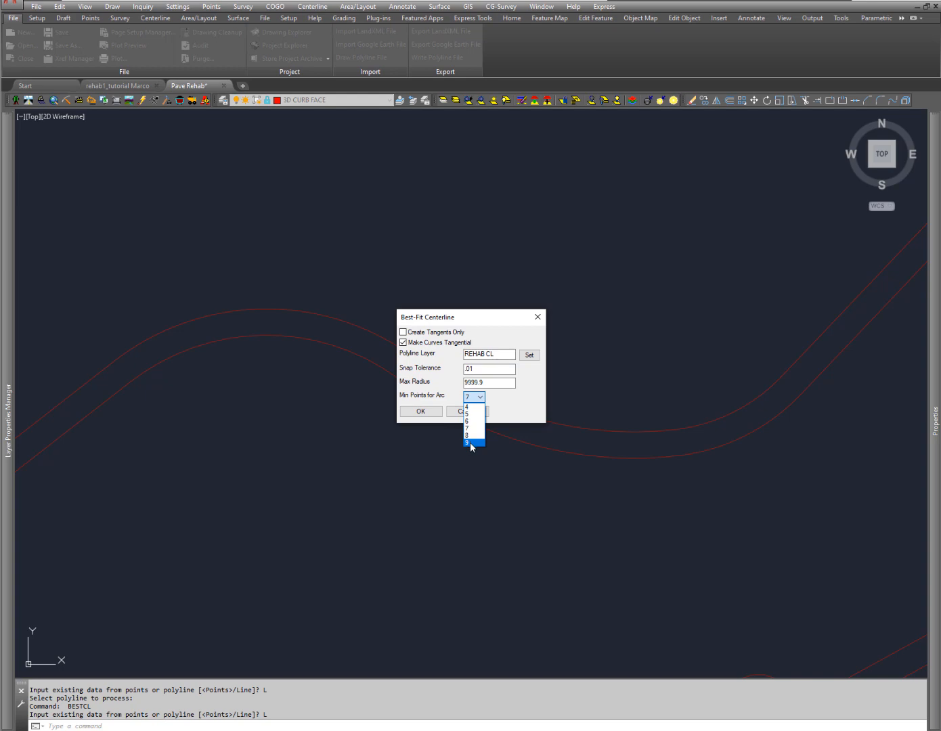
pyautogui.click(471, 443)
pyautogui.click(428, 412)
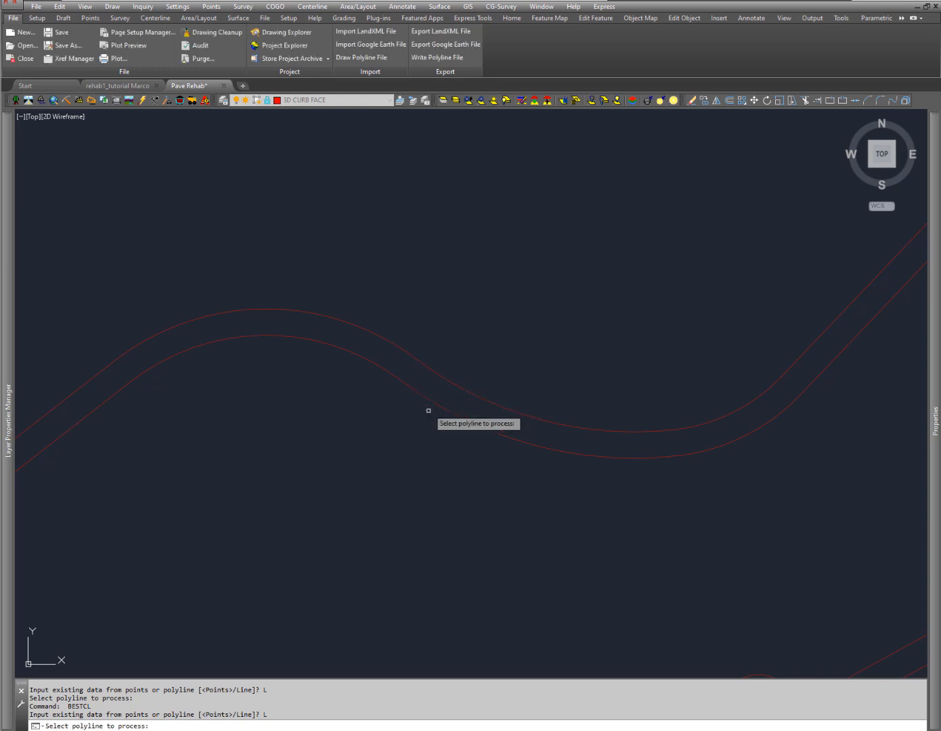
pyautogui.click(433, 372)
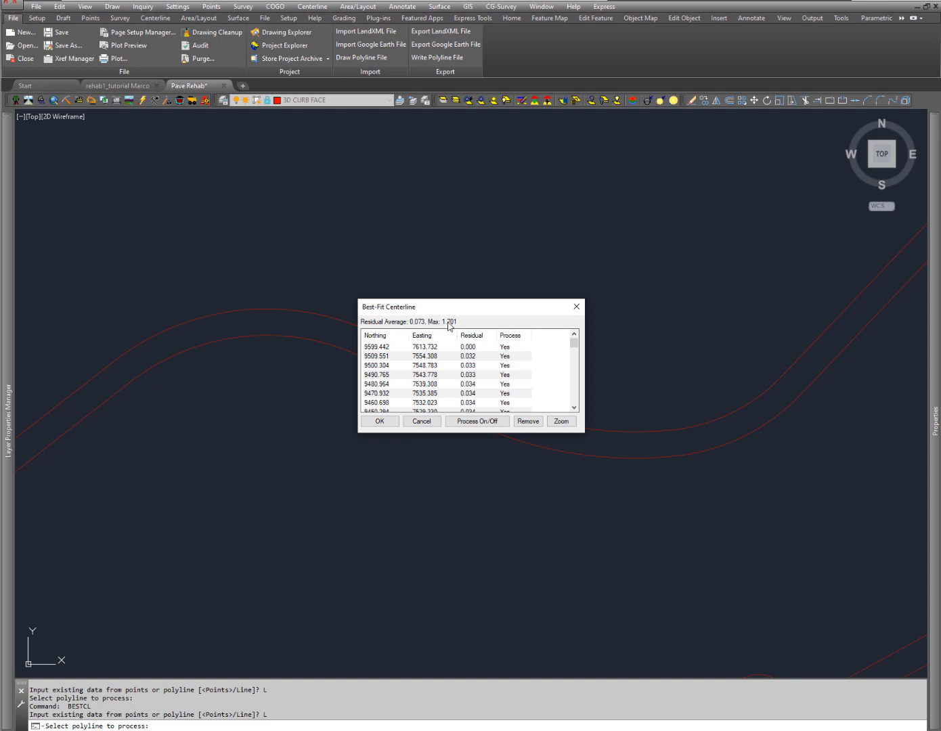
# Review the residuals of the processed points and accept the fit to draw the centerline polyline
pyautogui.scroll(-4, 518, 365)
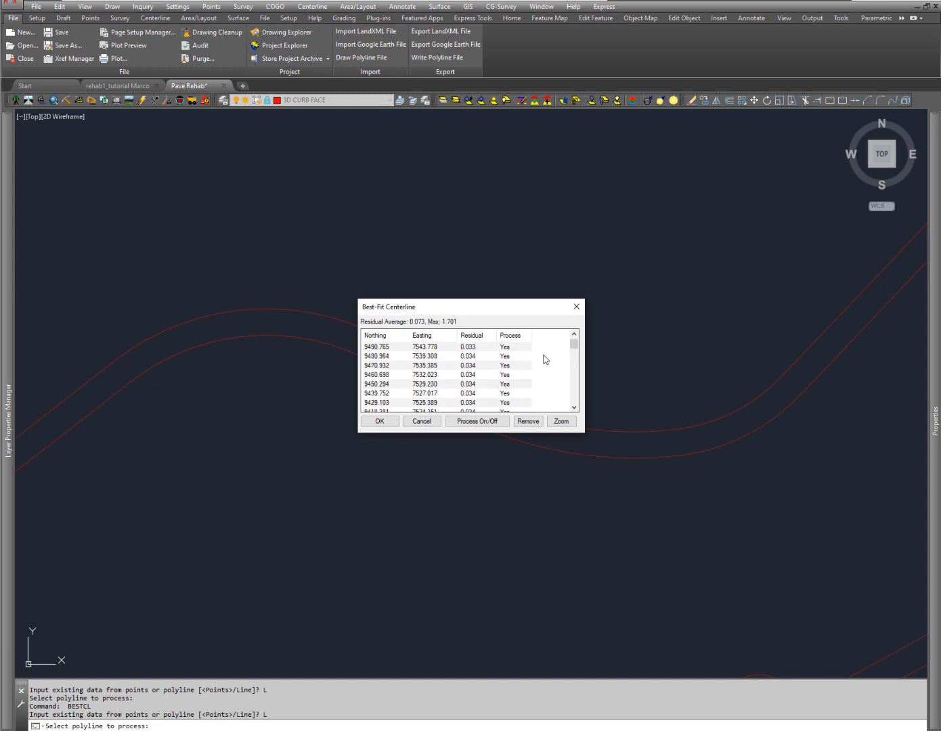
pyautogui.scroll(-5, 543, 359)
pyautogui.scroll(-12, 545, 359)
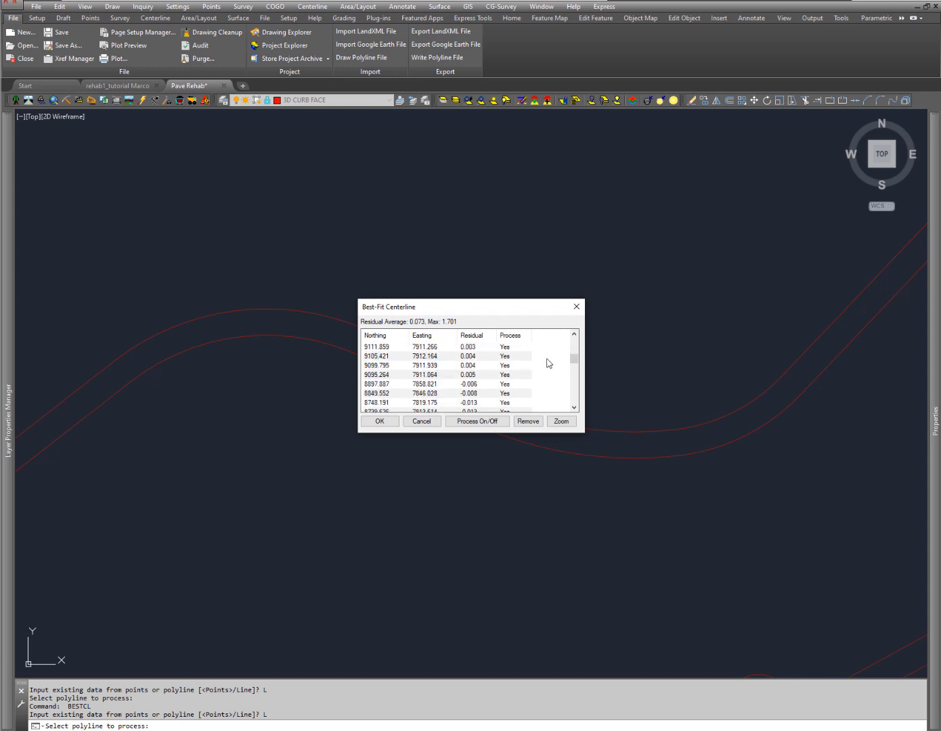
pyautogui.scroll(-11, 489, 356)
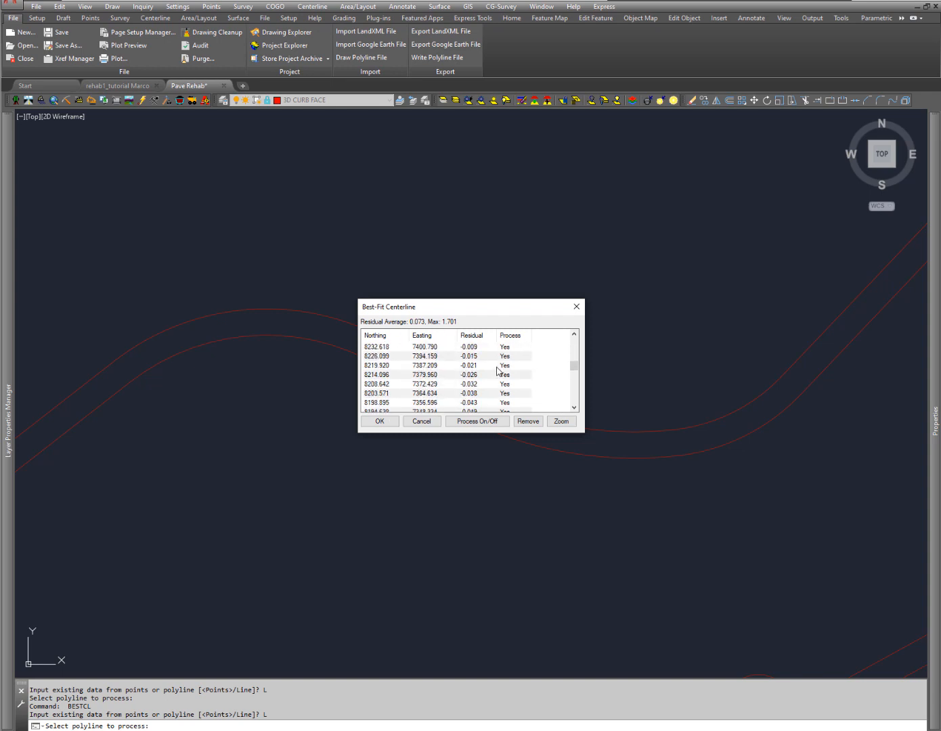
pyautogui.scroll(-3, 498, 372)
pyautogui.scroll(-10, 500, 374)
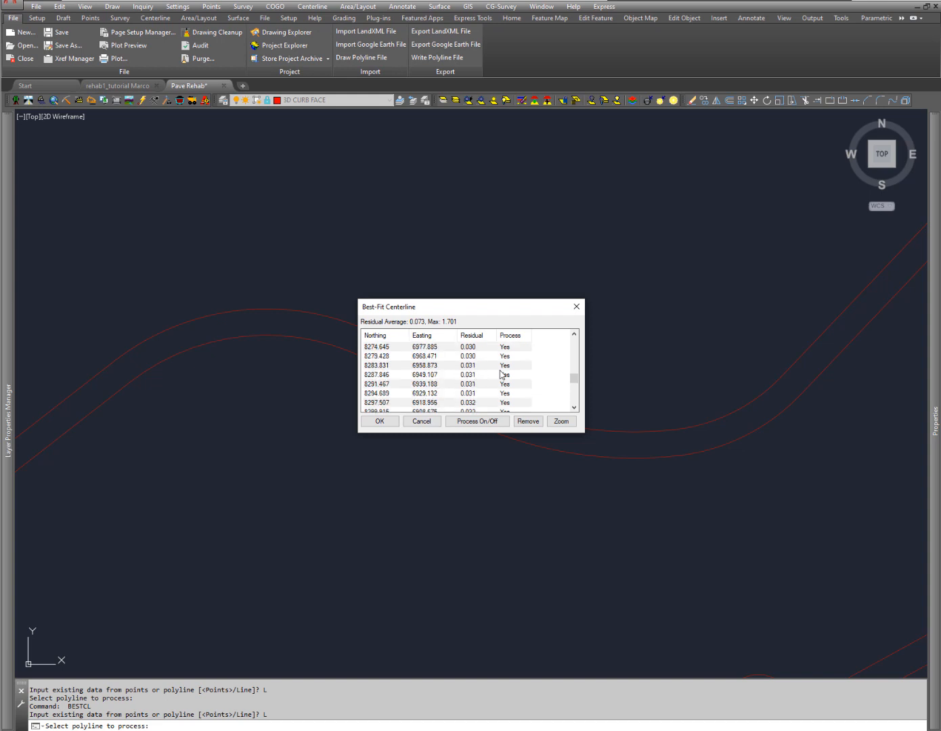
pyautogui.scroll(-10, 501, 373)
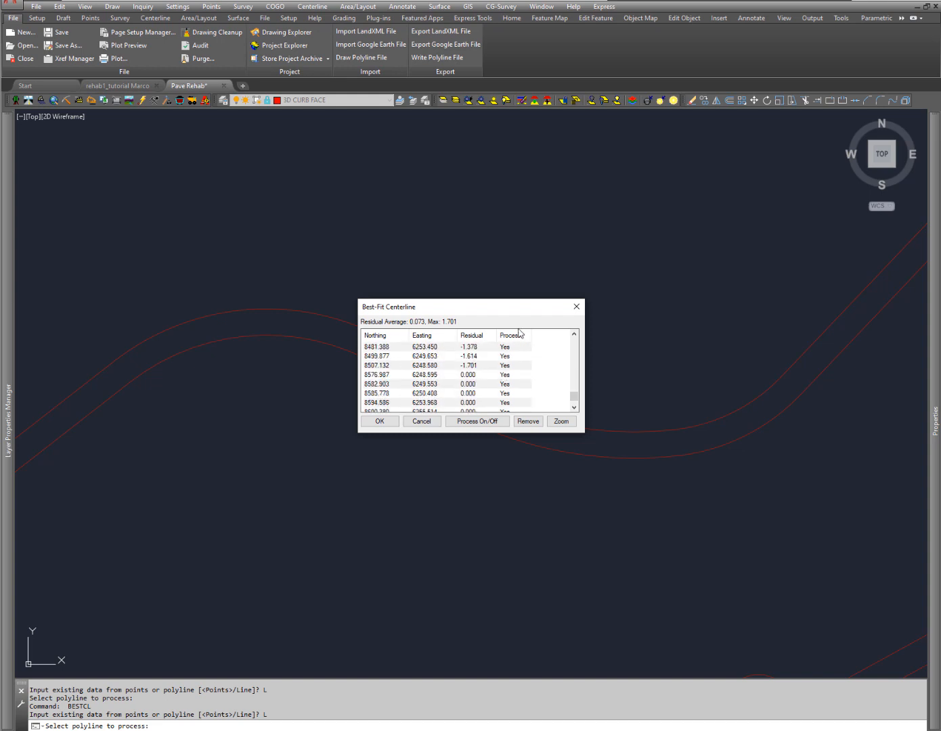
pyautogui.scroll(5, 473, 371)
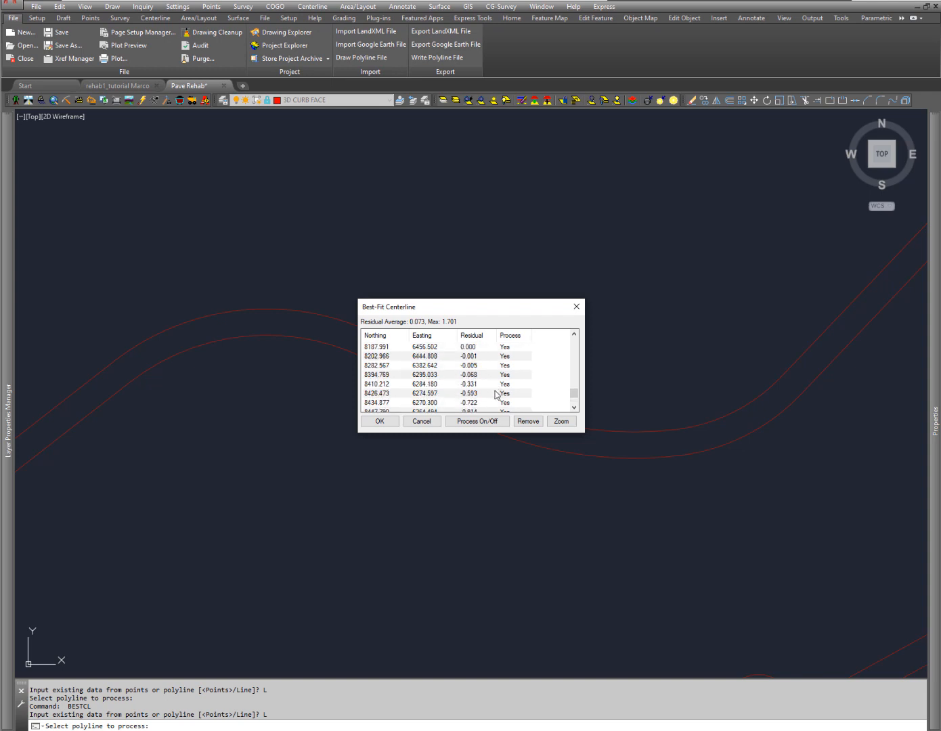
pyautogui.click(383, 423)
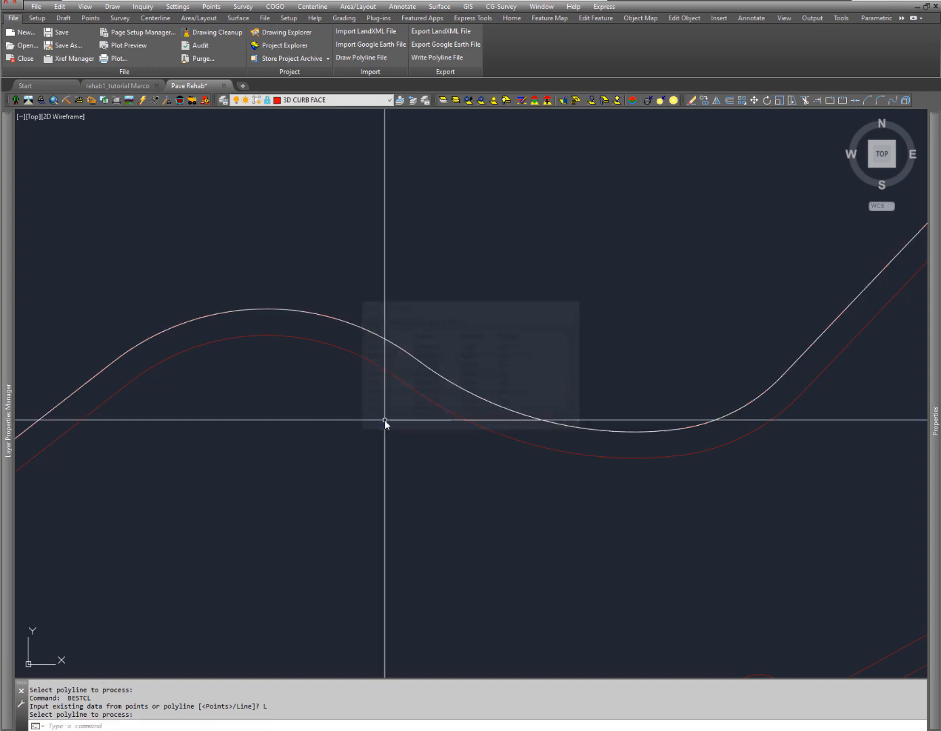
# Examine how closely the best-fit centerline follows the original curb line along its curves and straight stretches
pyautogui.scroll(6, 314, 321)
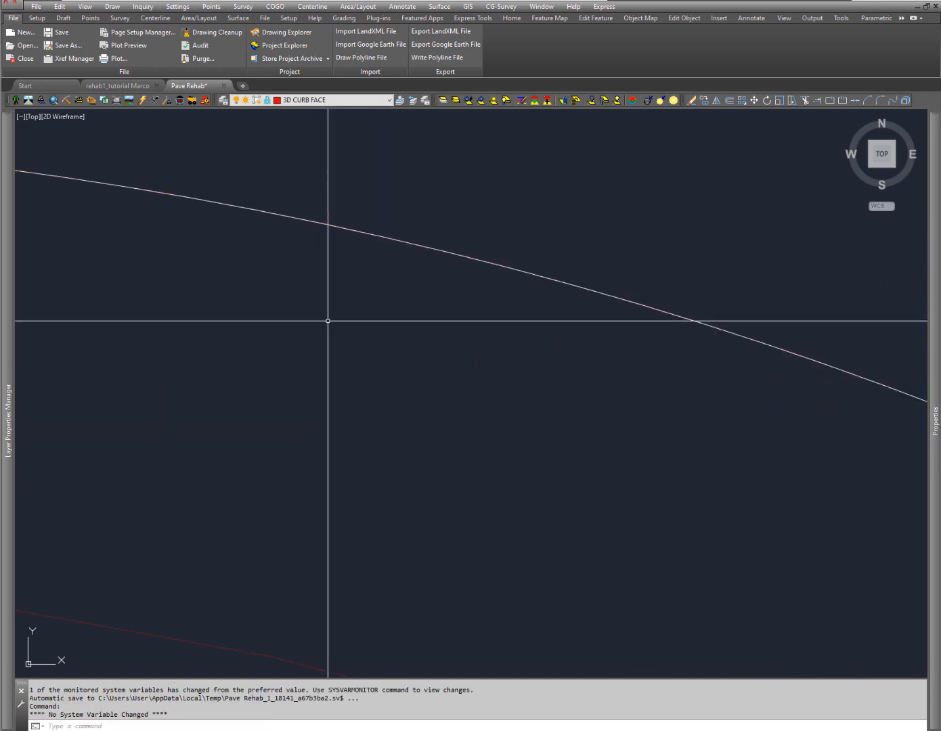
pyautogui.moveTo(424, 330); pyautogui.dragTo(99, 302, button='middle')
pyautogui.moveTo(519, 454); pyautogui.dragTo(107, 337, button='middle')
pyautogui.moveTo(399, 506); pyautogui.dragTo(90, 242, button='middle')
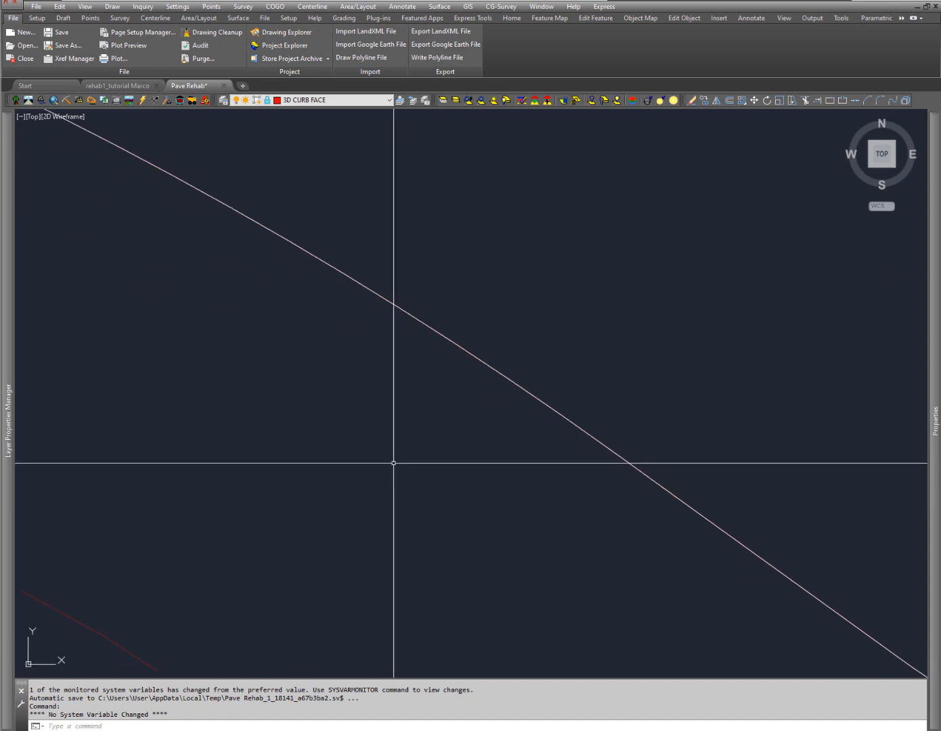
pyautogui.scroll(-8, 394, 457)
pyautogui.moveTo(543, 506); pyautogui.dragTo(82, 431, button='middle')
pyautogui.moveTo(477, 435)
pyautogui.mouseDown(button='middle')
pyautogui.moveTo(346, 504)
pyautogui.moveTo(270, 565)
pyautogui.mouseUp(button='middle')
pyautogui.moveTo(629, 278)
pyautogui.mouseDown(button='middle')
pyautogui.moveTo(483, 401)
pyautogui.moveTo(260, 638)
pyautogui.mouseUp(button='middle')
pyautogui.scroll(12, 504, 309)
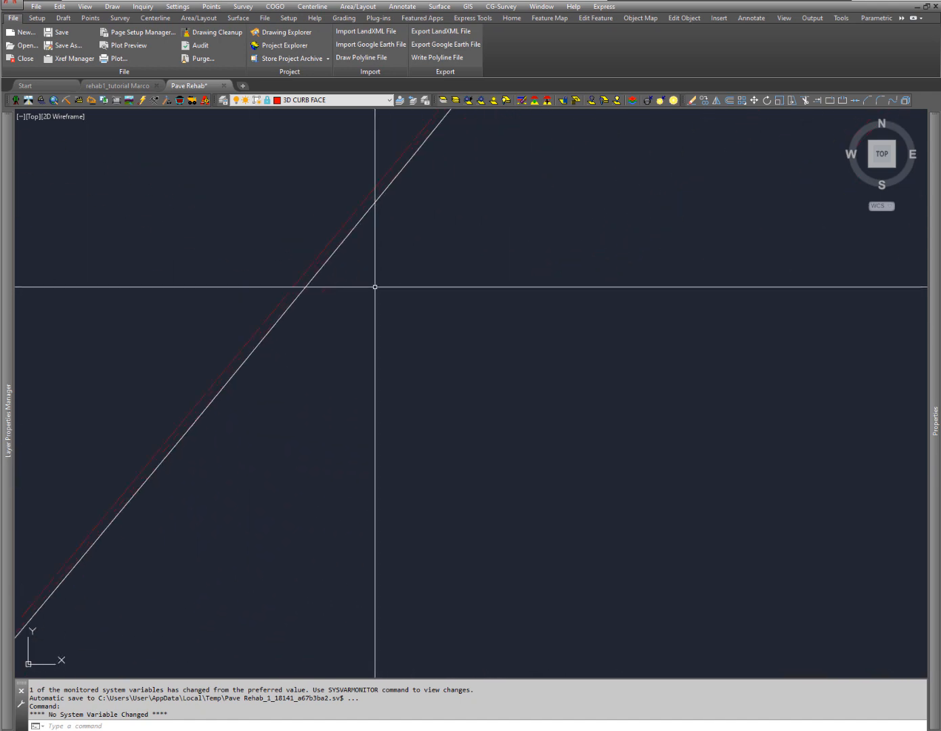
pyautogui.moveTo(226, 200)
pyautogui.mouseDown(button='middle')
pyautogui.moveTo(223, 185)
pyautogui.moveTo(398, 280)
pyautogui.mouseUp(button='middle')
pyautogui.scroll(-6, 399, 279)
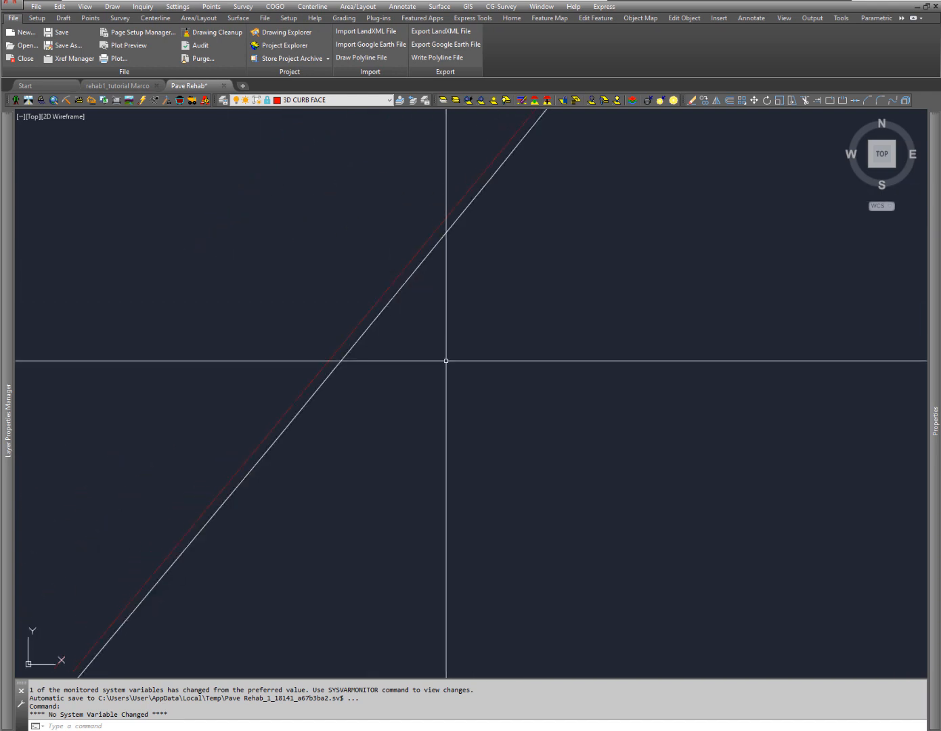
pyautogui.scroll(-11, 445, 360)
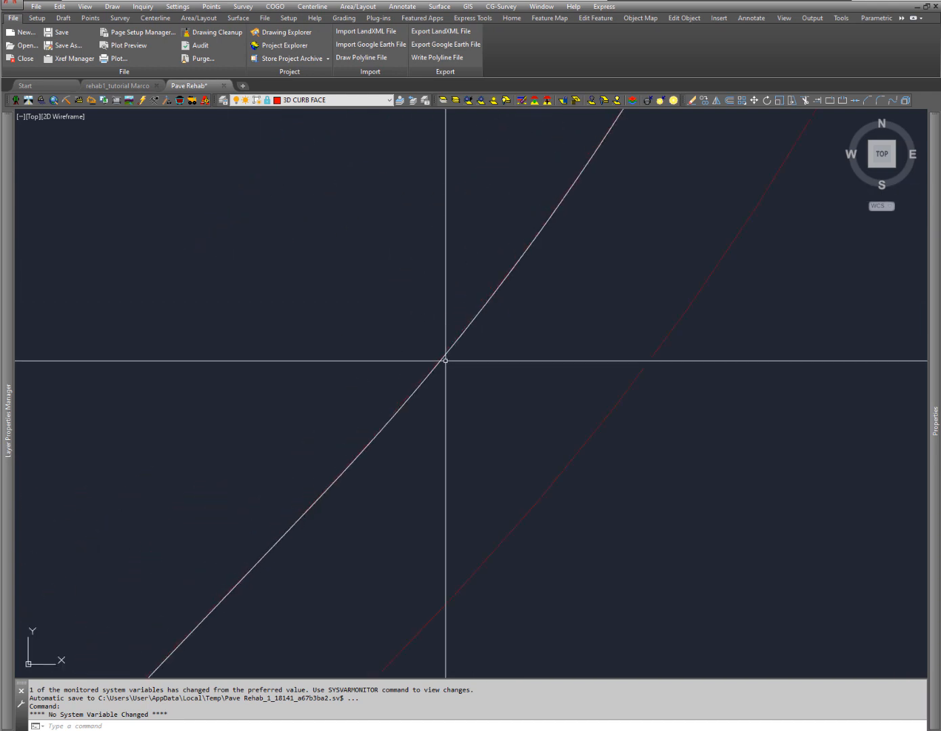
pyautogui.scroll(-3, 445, 361)
pyautogui.moveTo(464, 332)
pyautogui.mouseDown(button='middle')
pyautogui.moveTo(381, 469)
pyautogui.moveTo(449, 469)
pyautogui.moveTo(456, 514)
pyautogui.mouseUp(button='middle')
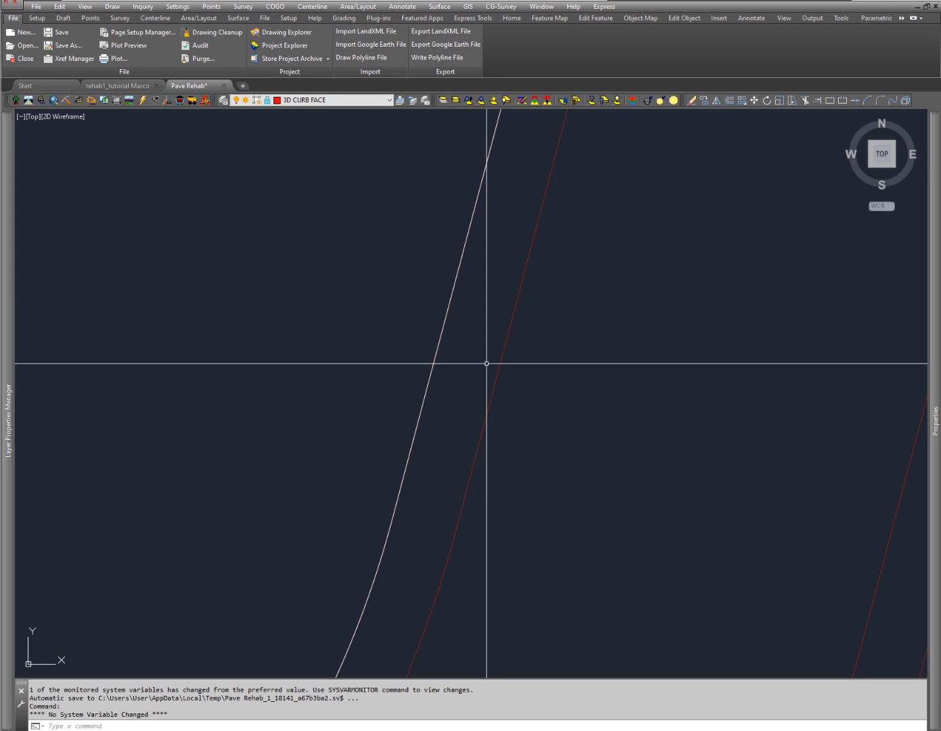
pyautogui.moveTo(463, 278); pyautogui.dragTo(435, 327, button='middle')
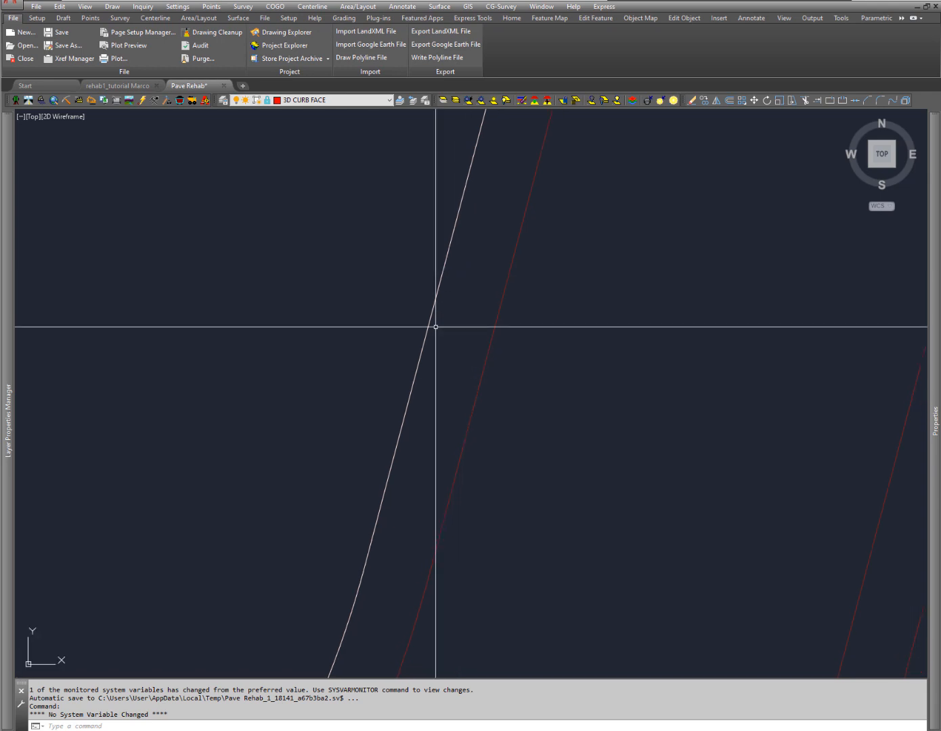
# Start Polyline to Centerline File with Close CL.cl as the output file, replacing the existing one
pyautogui.click(312, 7)
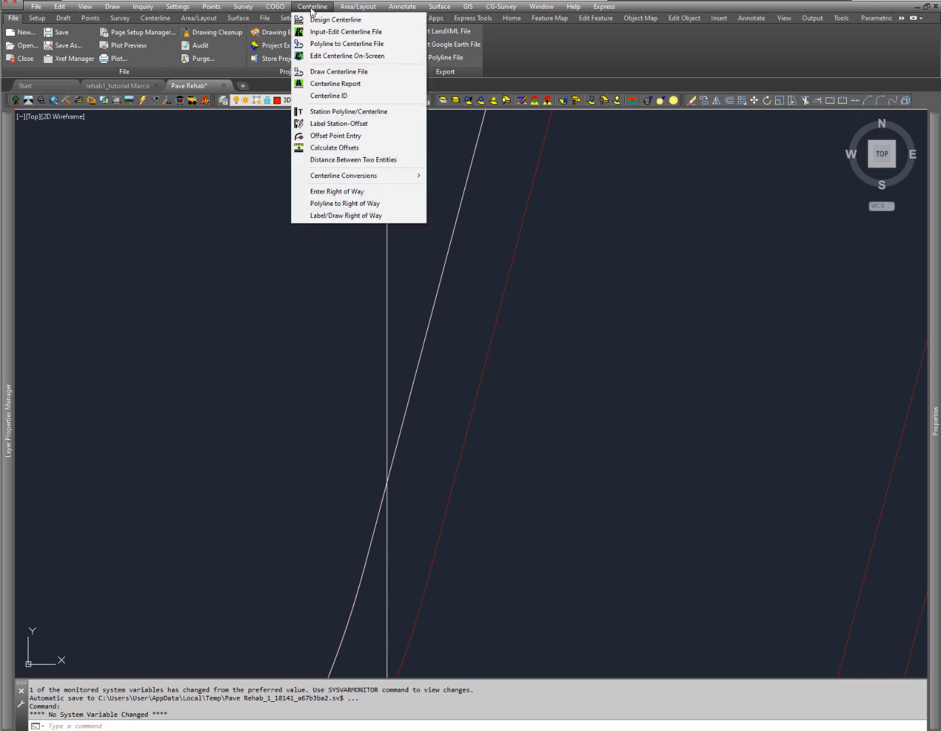
pyautogui.click(325, 45)
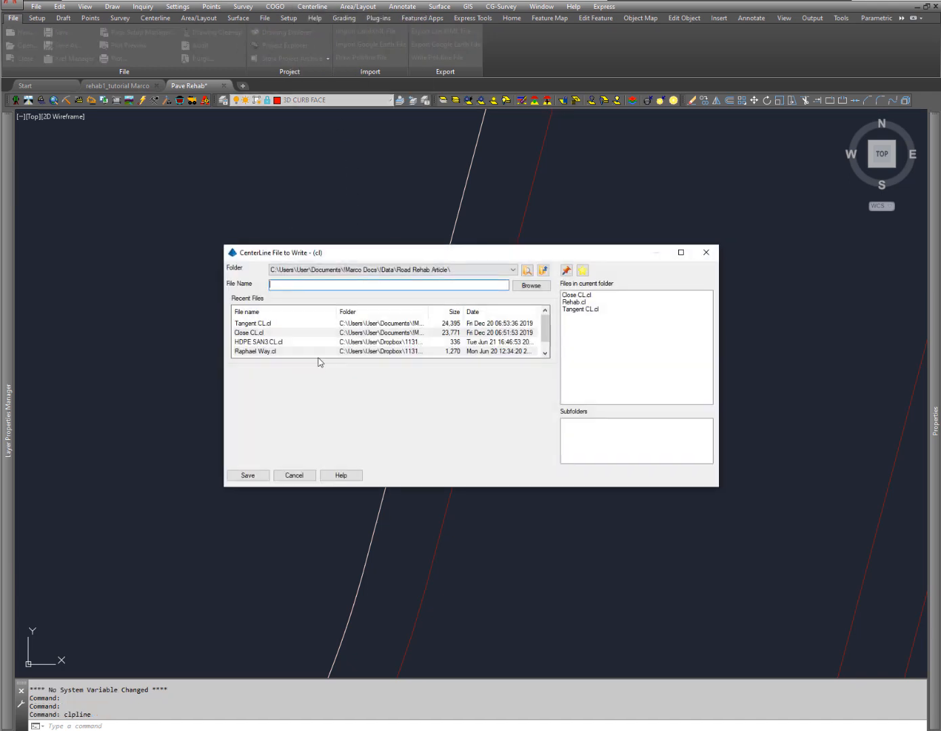
pyautogui.click(578, 296)
pyautogui.click(247, 475)
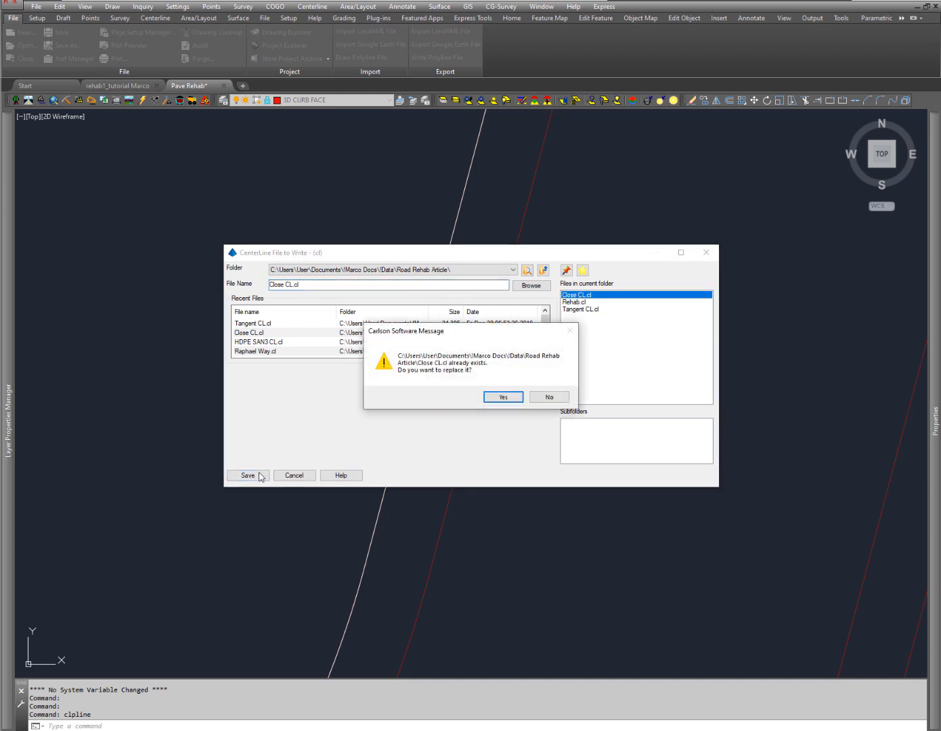
pyautogui.click(510, 399)
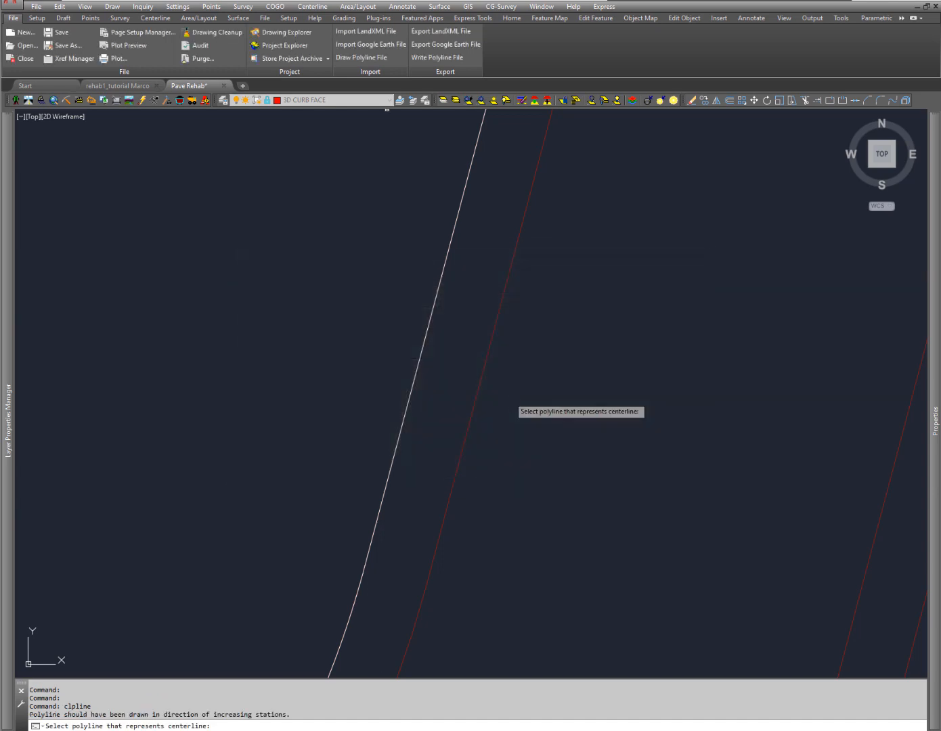
# Write the white curb polyline to the centerline file with its direction reversed and a beginning station of 15400
pyautogui.click(404, 423)
pyautogui.click(433, 464)
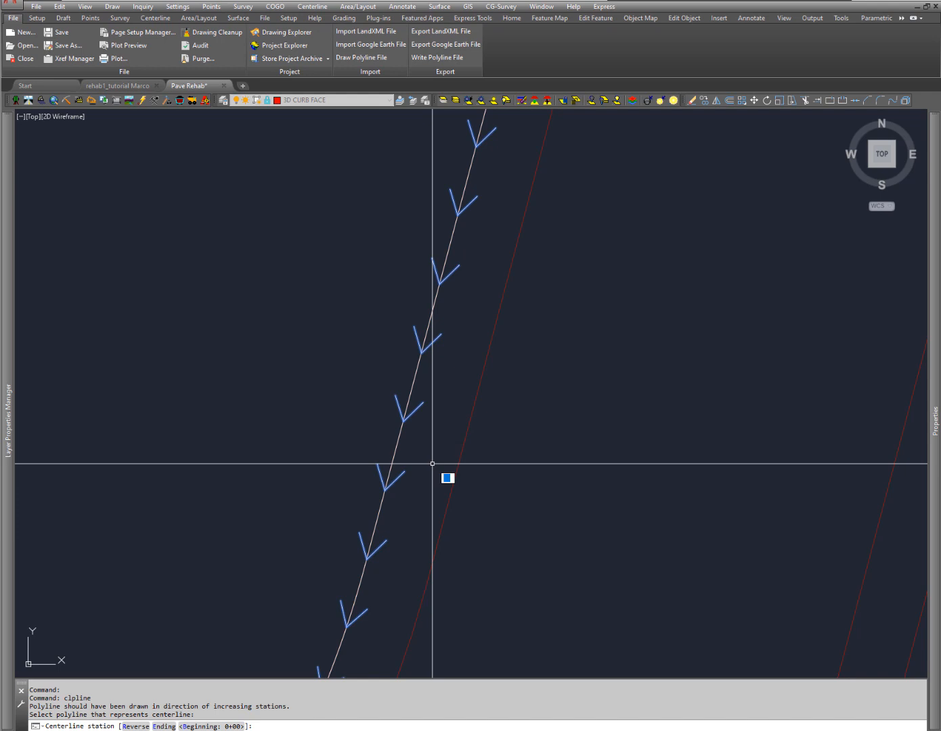
pyautogui.write('r')
pyautogui.press('Return')
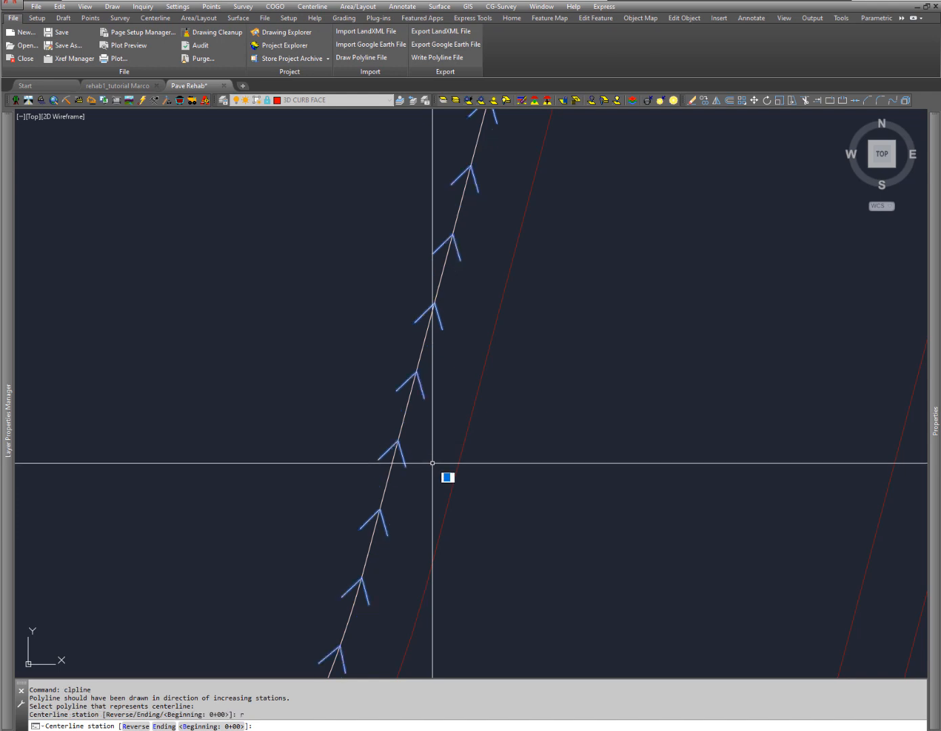
pyautogui.write('15400')
pyautogui.press('Return')
pyautogui.press('Return')
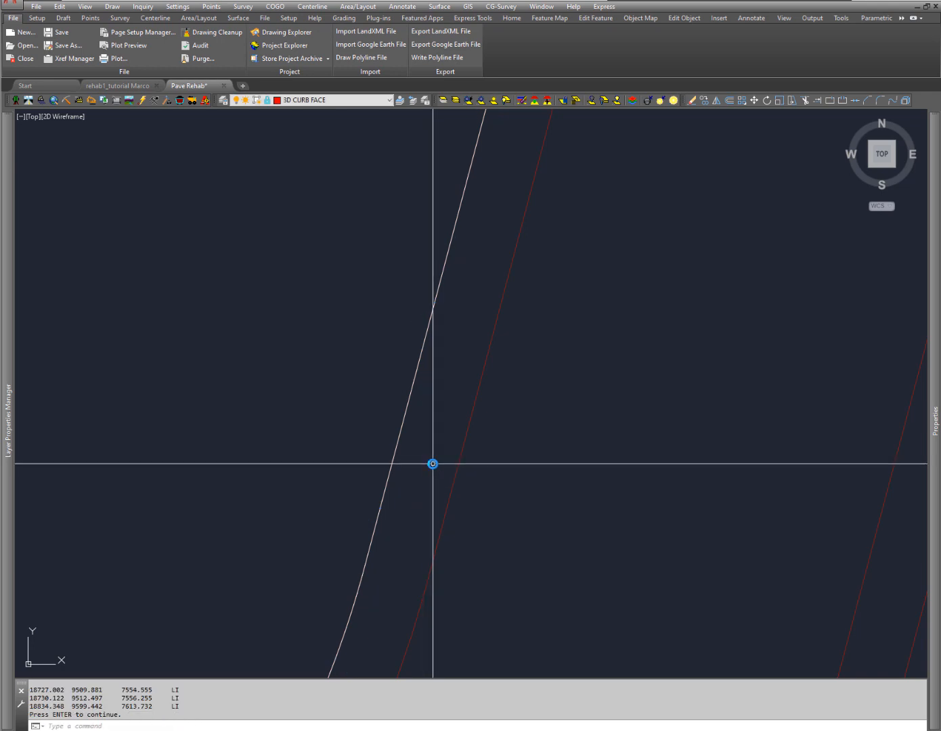
# Open the existing Close CL.cl file with Input-Edit Centerline File
pyautogui.click(323, 9)
pyautogui.click(345, 32)
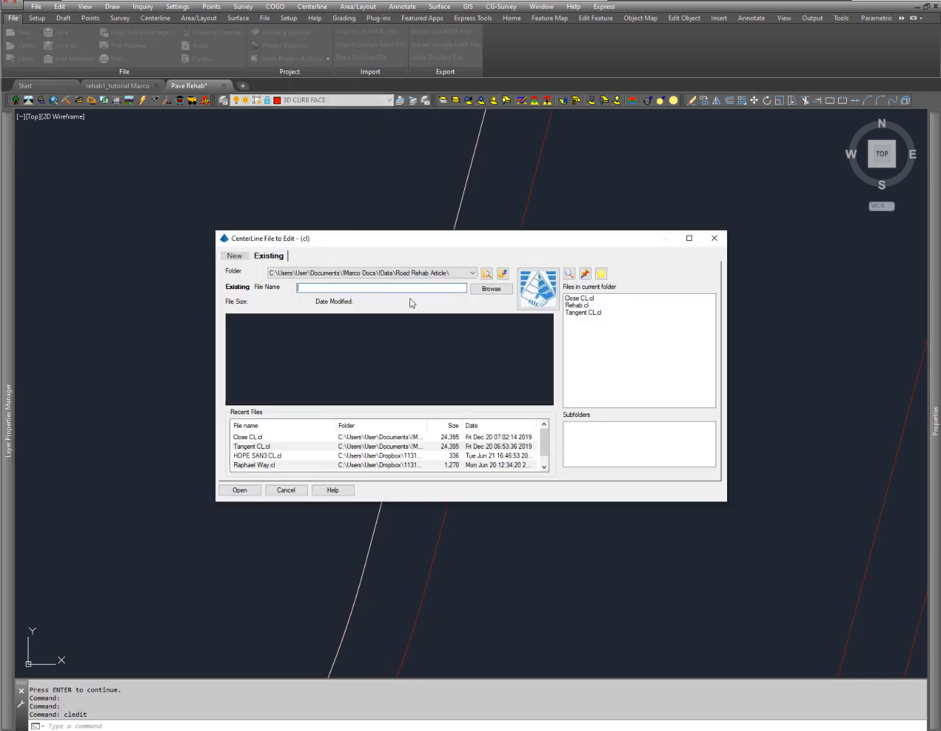
pyautogui.click(580, 298)
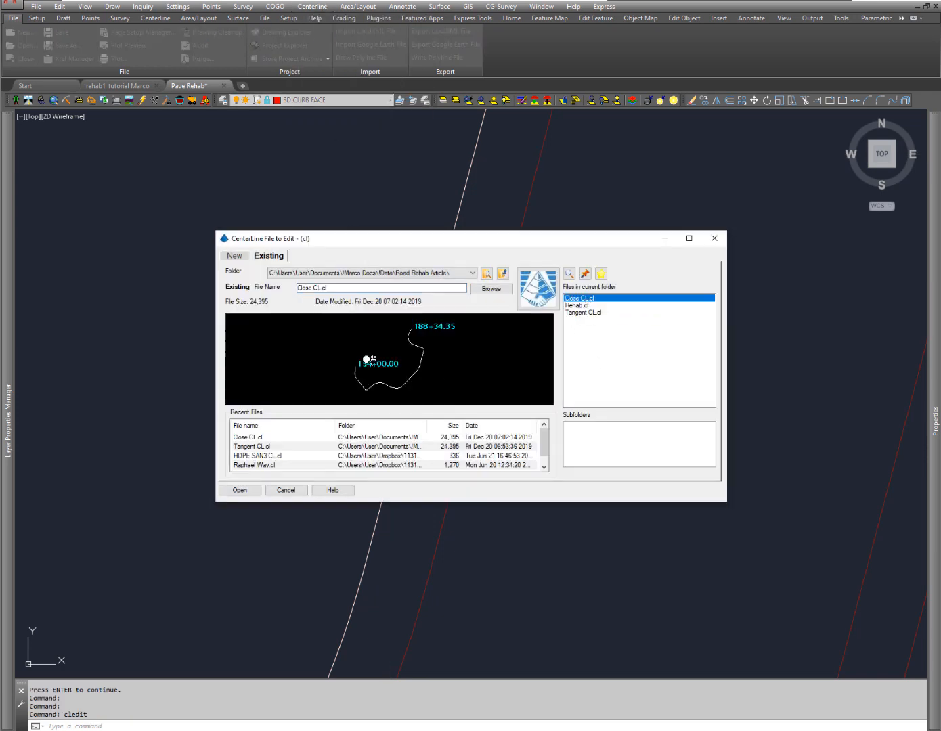
pyautogui.click(240, 490)
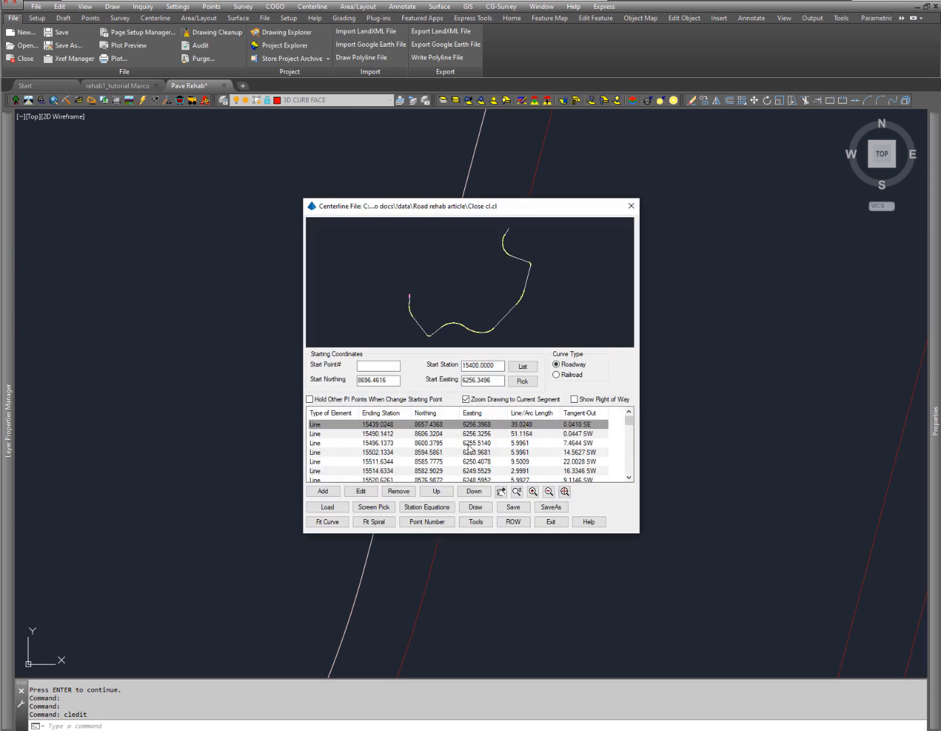
# Review the centerline's element list for element types, line/arc lengths and tangent-out bearings, and exit the centerline editor
pyautogui.scroll(-10, 345, 444)
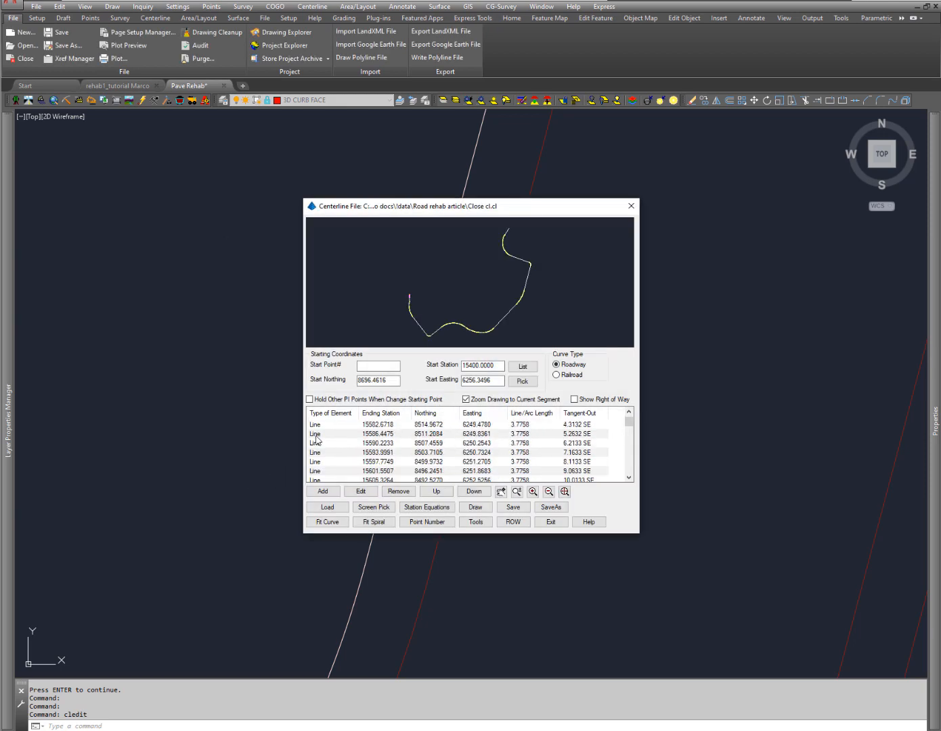
pyautogui.scroll(-15, 322, 443)
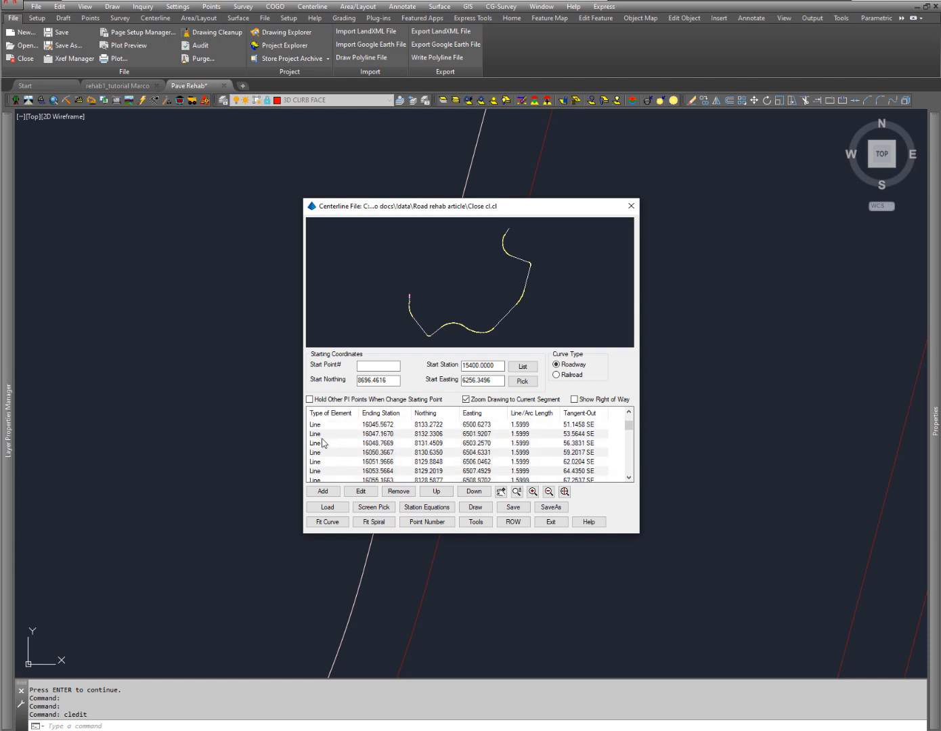
pyautogui.scroll(-12, 538, 446)
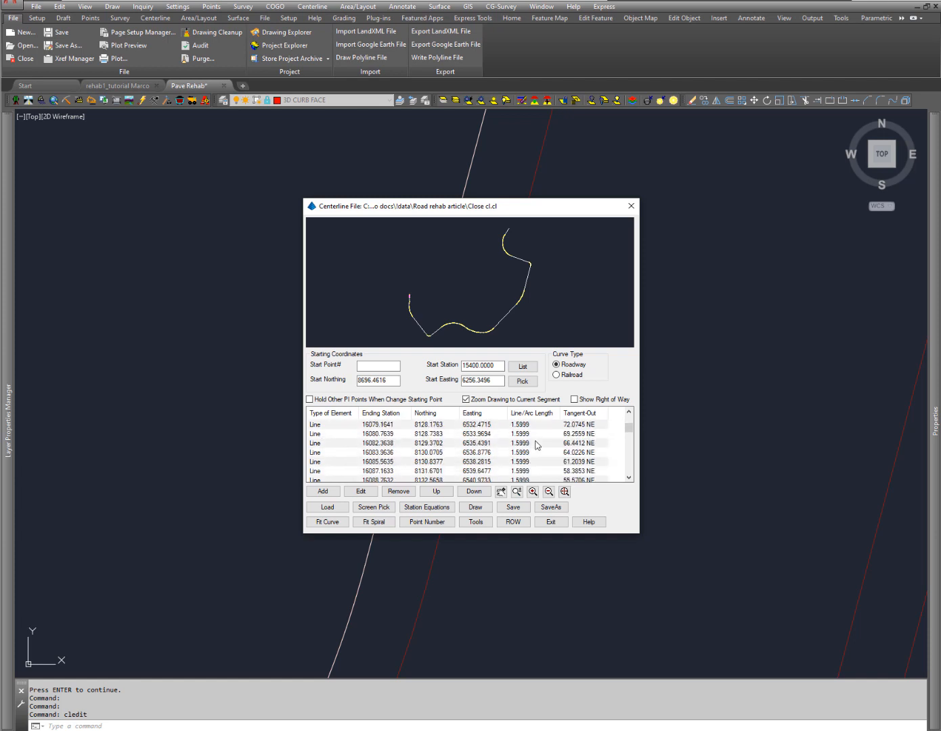
pyautogui.scroll(-10, 534, 441)
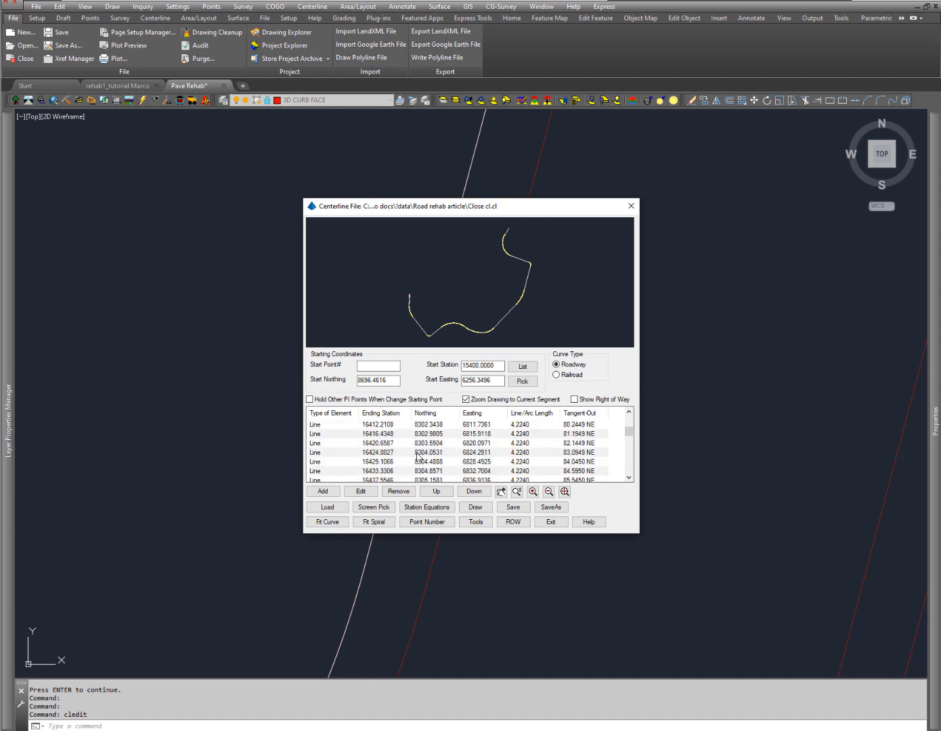
pyautogui.scroll(-12, 516, 457)
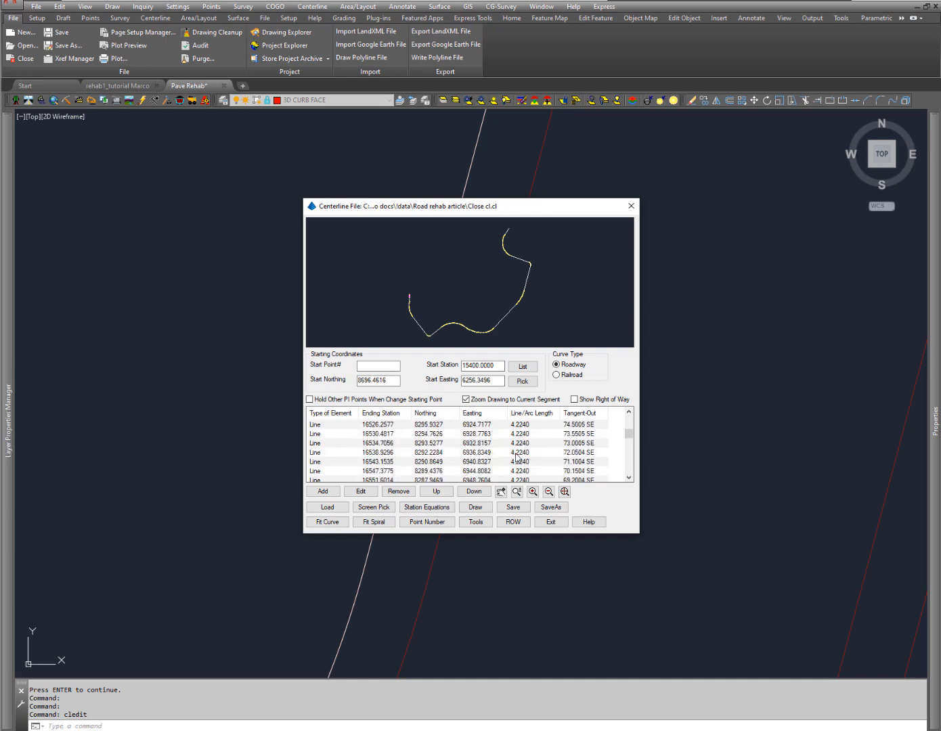
pyautogui.scroll(-13, 517, 458)
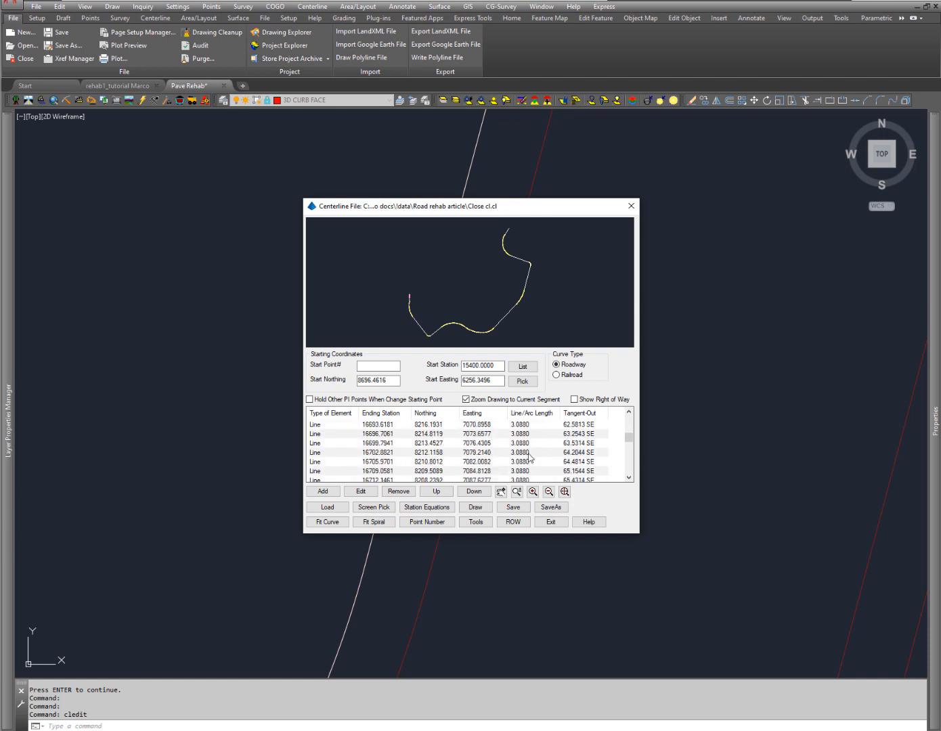
pyautogui.scroll(-10, 530, 458)
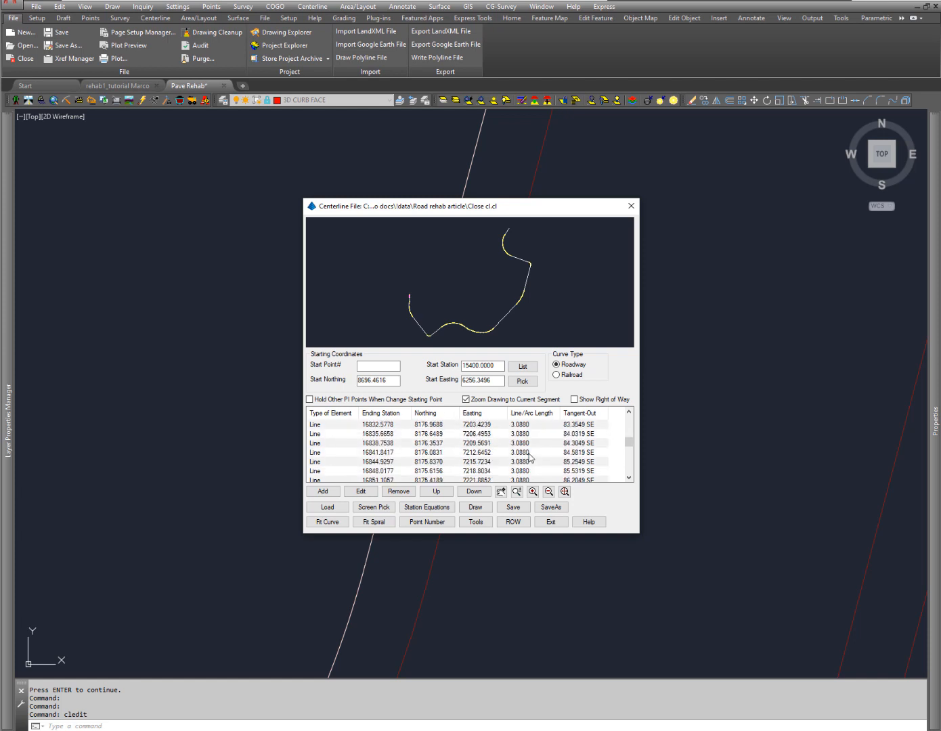
pyautogui.scroll(-8, 530, 457)
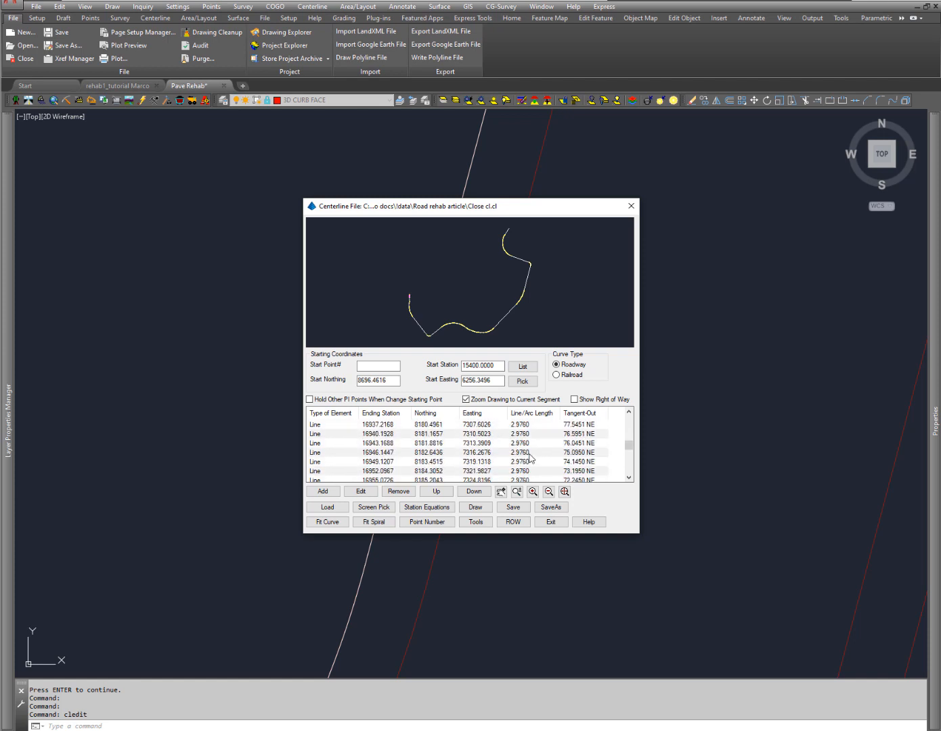
pyautogui.scroll(-5, 530, 458)
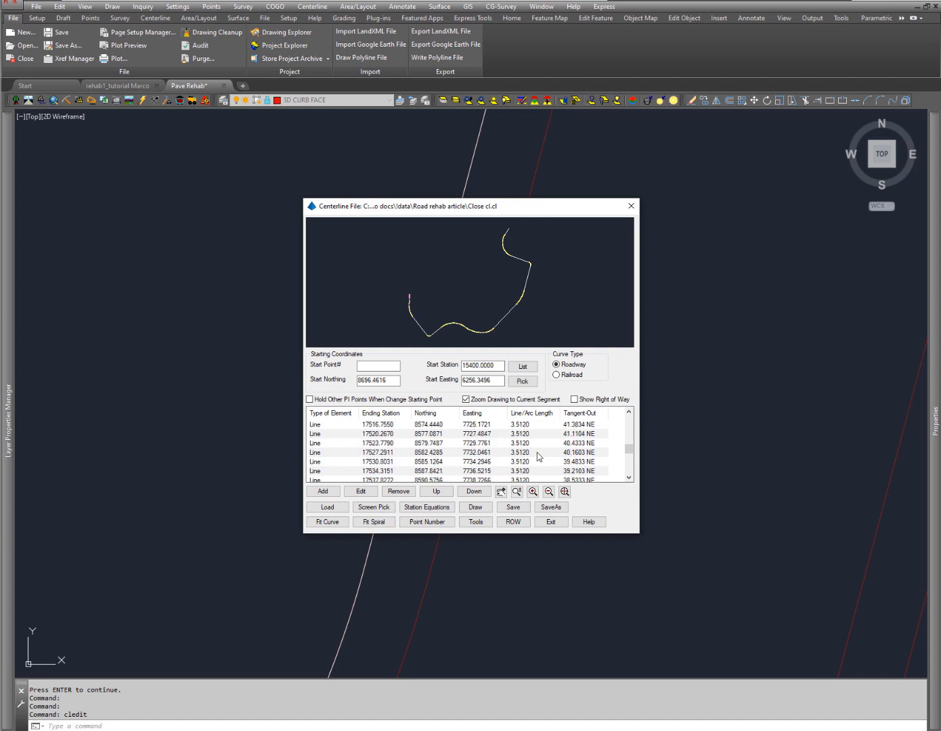
pyautogui.scroll(-20, 537, 457)
pyautogui.scroll(-20, 543, 457)
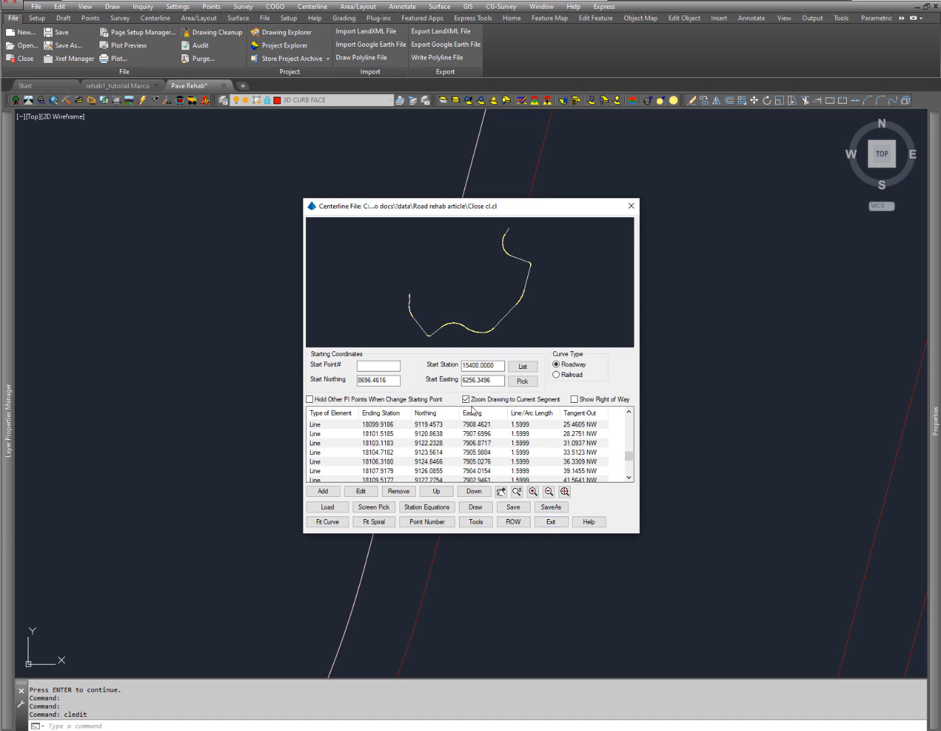
pyautogui.scroll(-3, 477, 437)
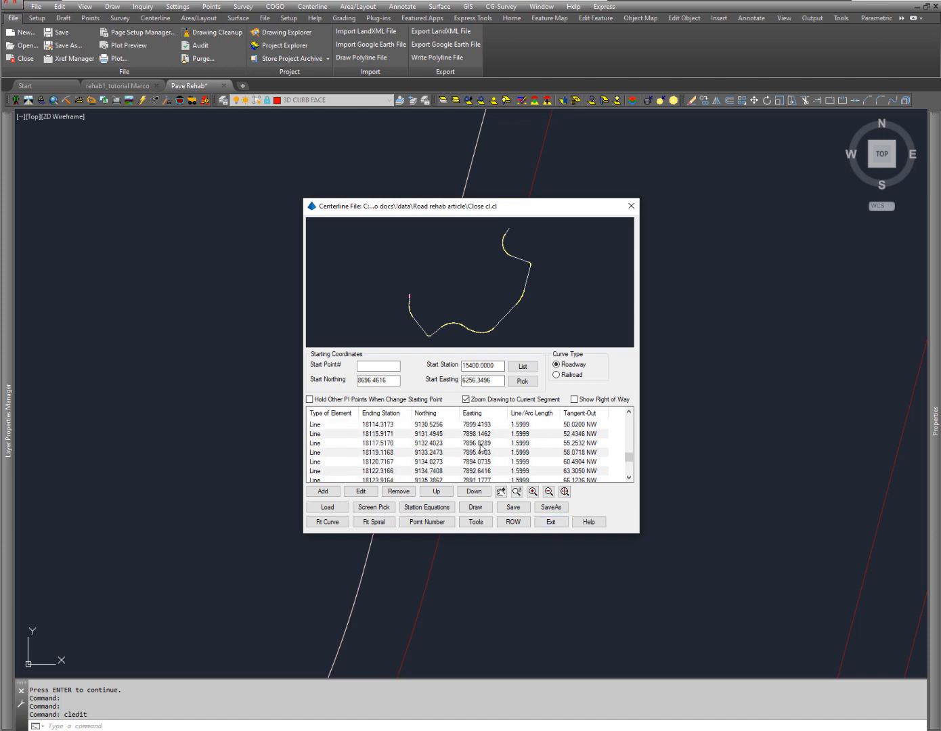
pyautogui.click(551, 521)
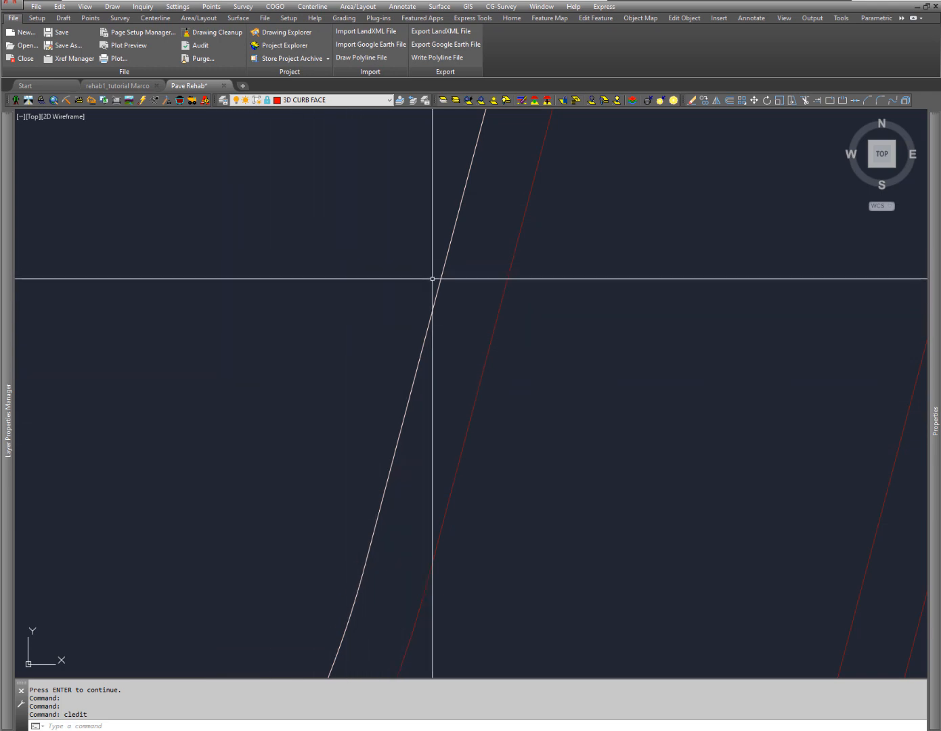
# Inspect the white polyline along the road from the southern curves to the bend beyond the northern intersection
pyautogui.scroll(-6, 433, 296)
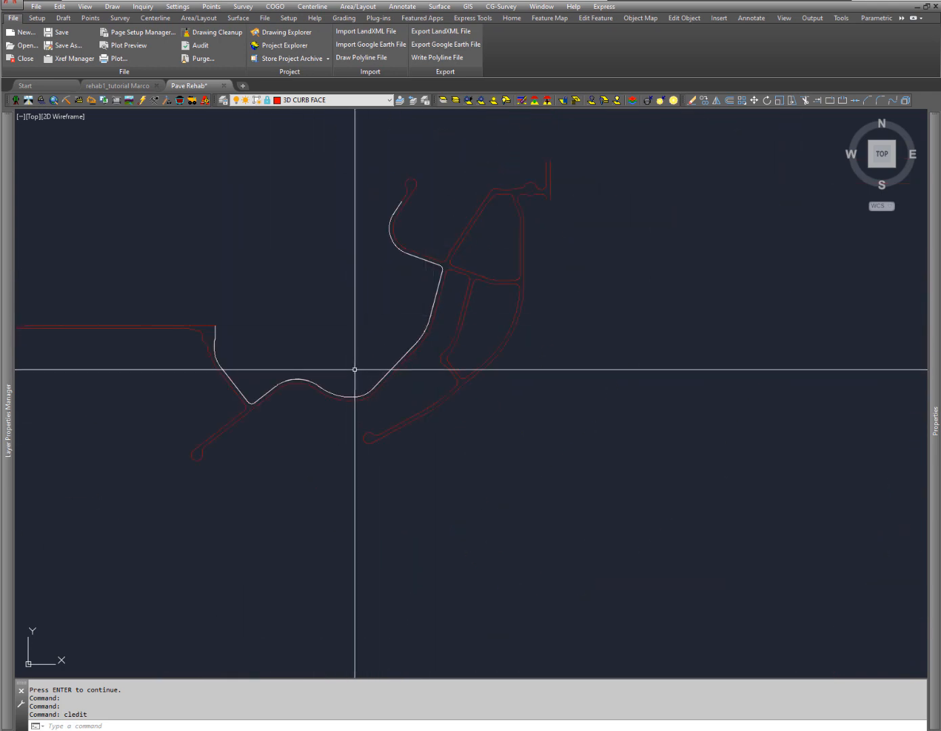
pyautogui.scroll(5, 493, 337)
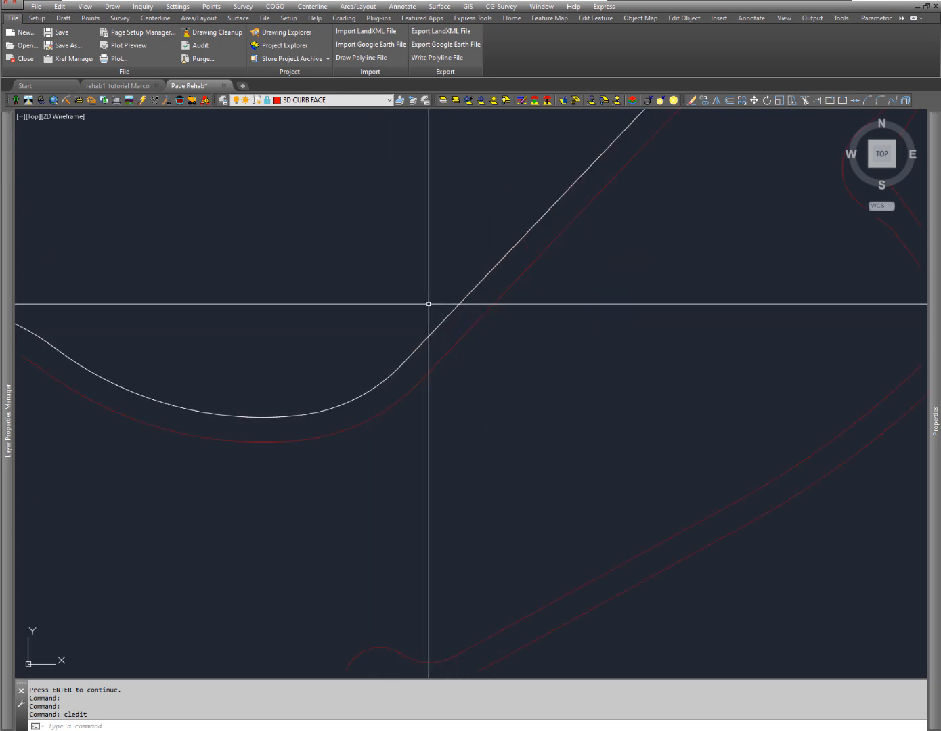
pyautogui.moveTo(429, 303); pyautogui.dragTo(355, 426, button='middle')
pyautogui.moveTo(433, 284); pyautogui.dragTo(342, 448, button='middle')
pyautogui.moveTo(420, 330); pyautogui.dragTo(328, 472, button='middle')
pyautogui.moveTo(418, 286); pyautogui.dragTo(290, 476, button='middle')
pyautogui.moveTo(384, 308); pyautogui.dragTo(311, 435, button='middle')
pyautogui.moveTo(218, 383); pyautogui.dragTo(321, 446, button='middle')
pyautogui.moveTo(202, 325); pyautogui.dragTo(313, 417, button='middle')
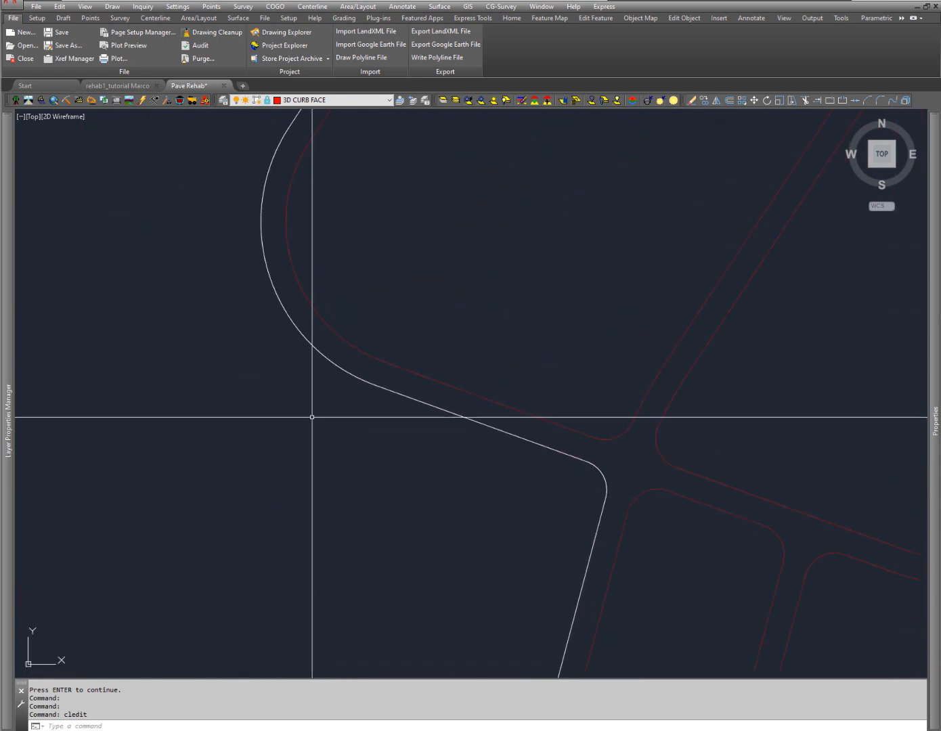
pyautogui.moveTo(345, 237)
pyautogui.mouseDown(button='middle')
pyautogui.moveTo(287, 373)
pyautogui.moveTo(417, 262)
pyautogui.mouseUp(button='middle')
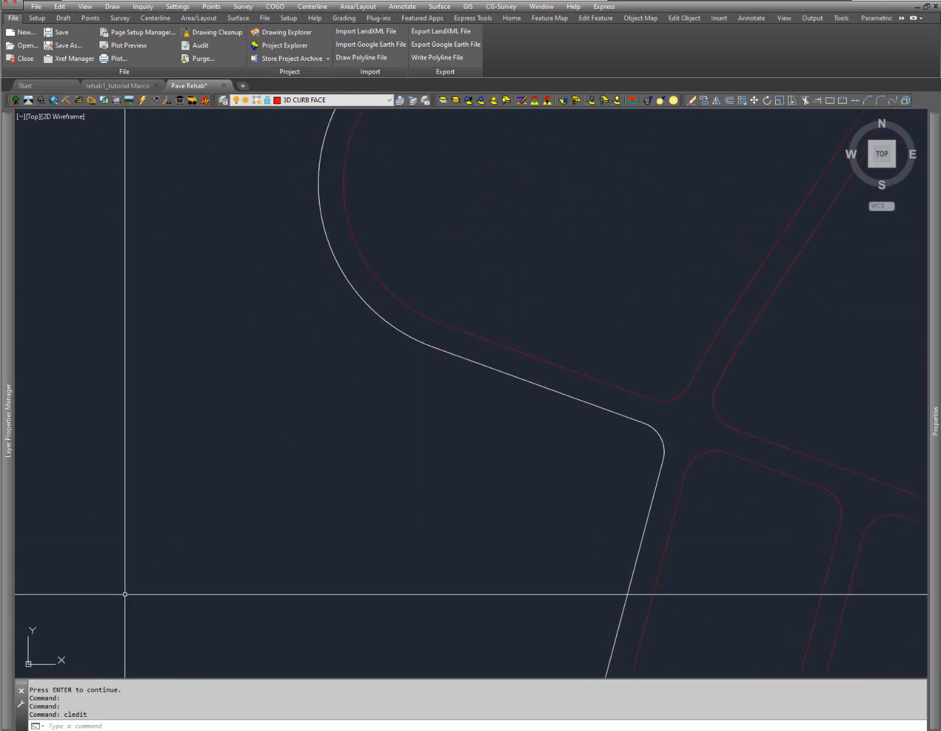